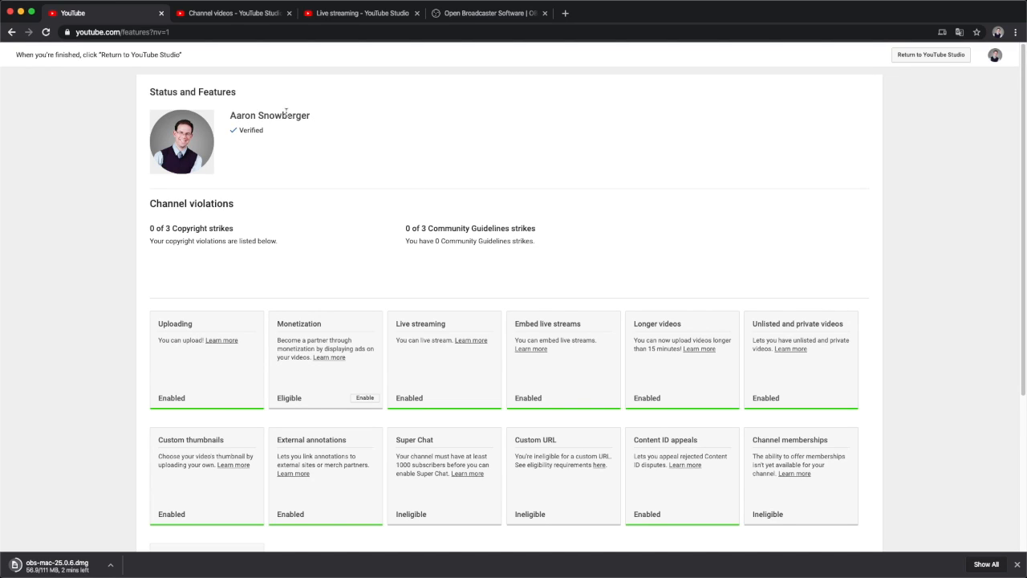
# - Check the Live streaming feature's status on the channel's features page and return to YouTube Studio
pyautogui.click(122, 33)
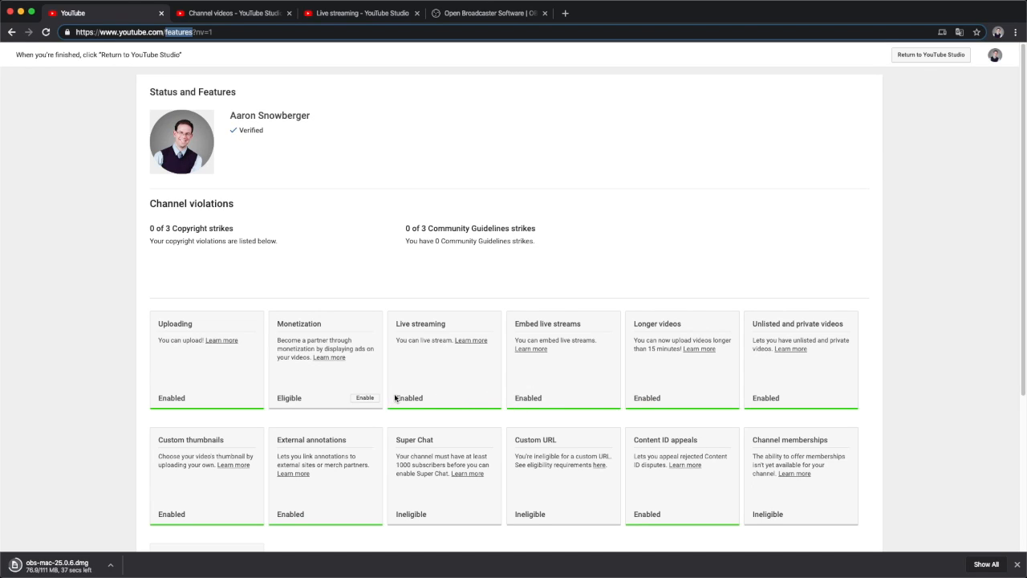
pyautogui.moveTo(396, 397); pyautogui.dragTo(425, 397)
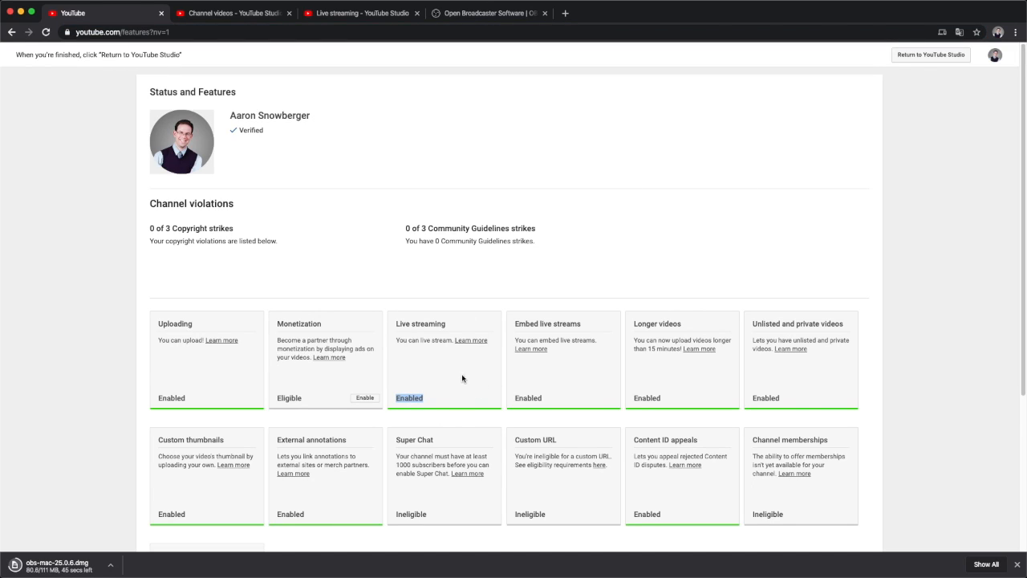
pyautogui.click(934, 55)
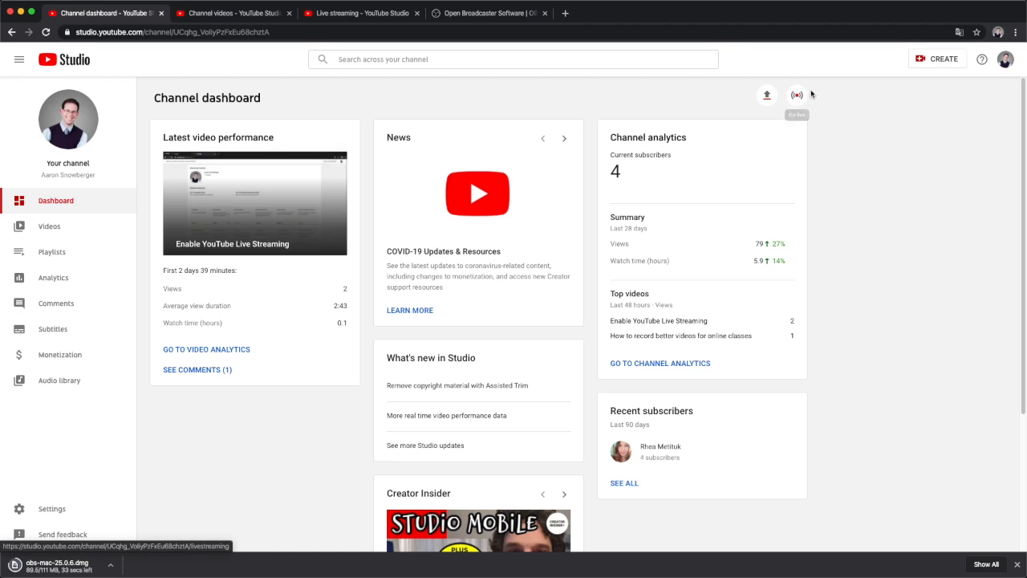
# - Show the list of live streams among the channel's videos
pyautogui.click(938, 58)
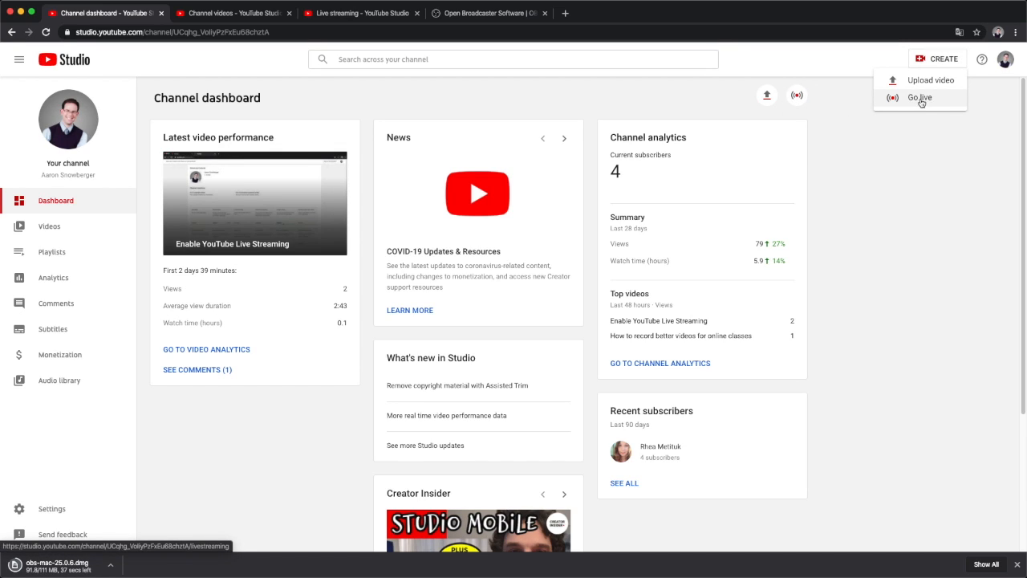
pyautogui.click(51, 228)
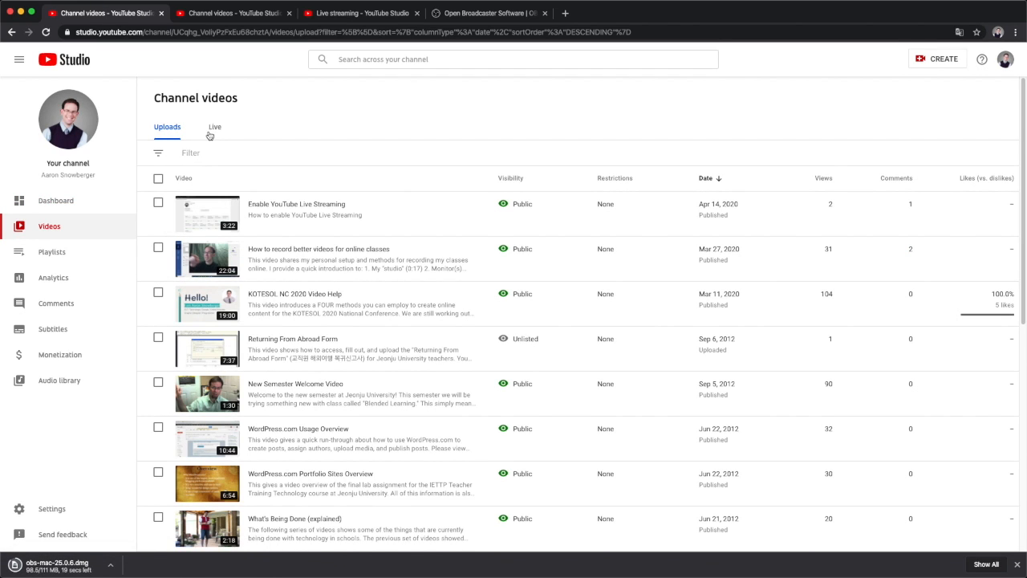
pyautogui.click(217, 128)
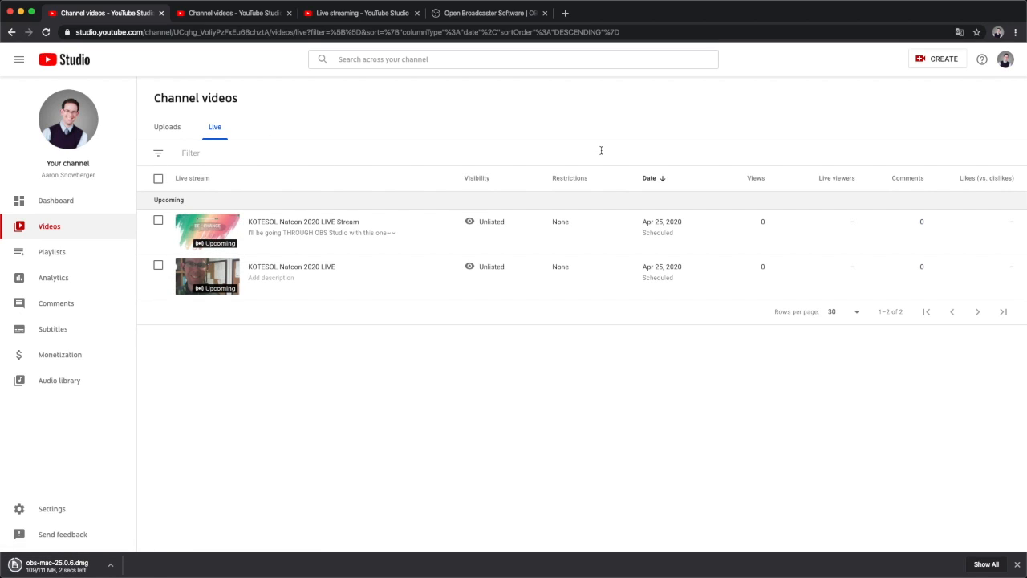
# - Start creating a new live stream and title the webcam stream "KOTESOL NatCon 2020 LIVE"
pyautogui.click(940, 58)
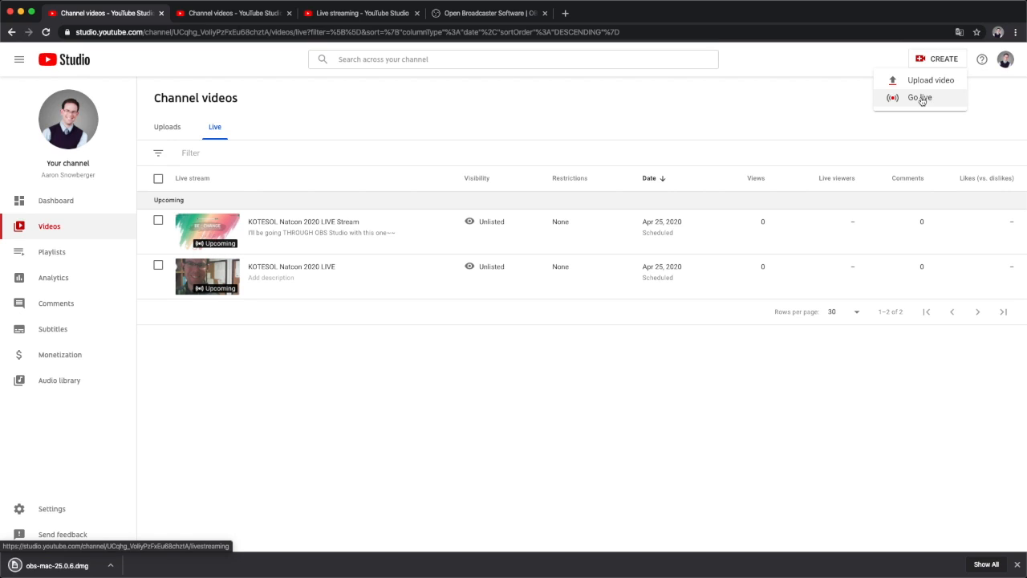
pyautogui.click(921, 98)
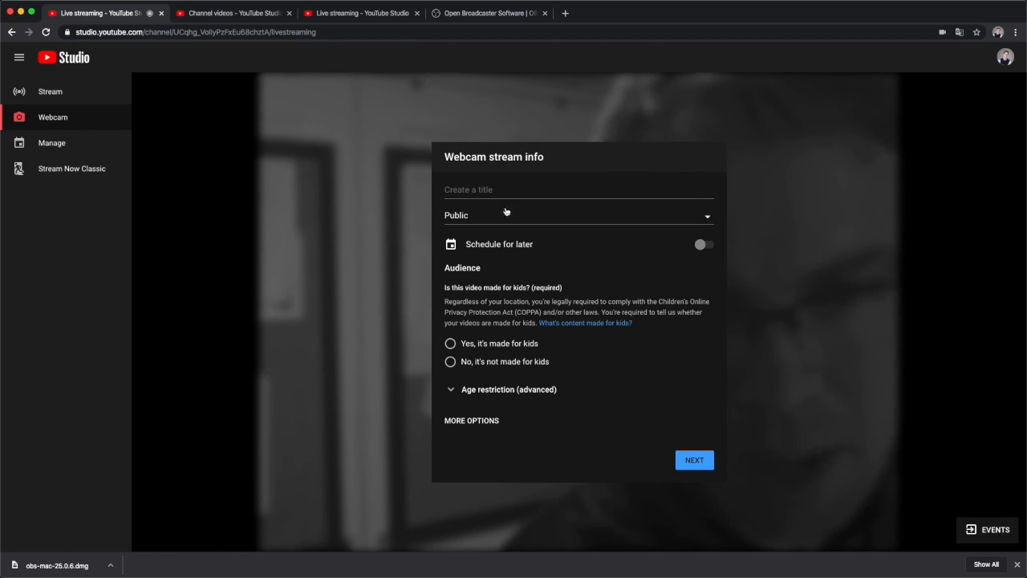
pyautogui.click(525, 189)
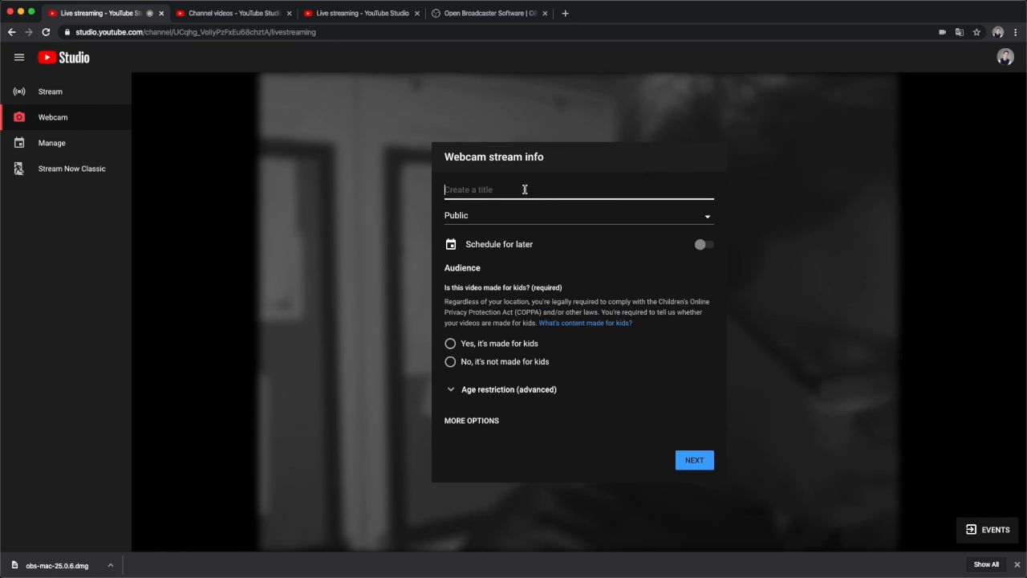
pyautogui.write('KOTESOL ')
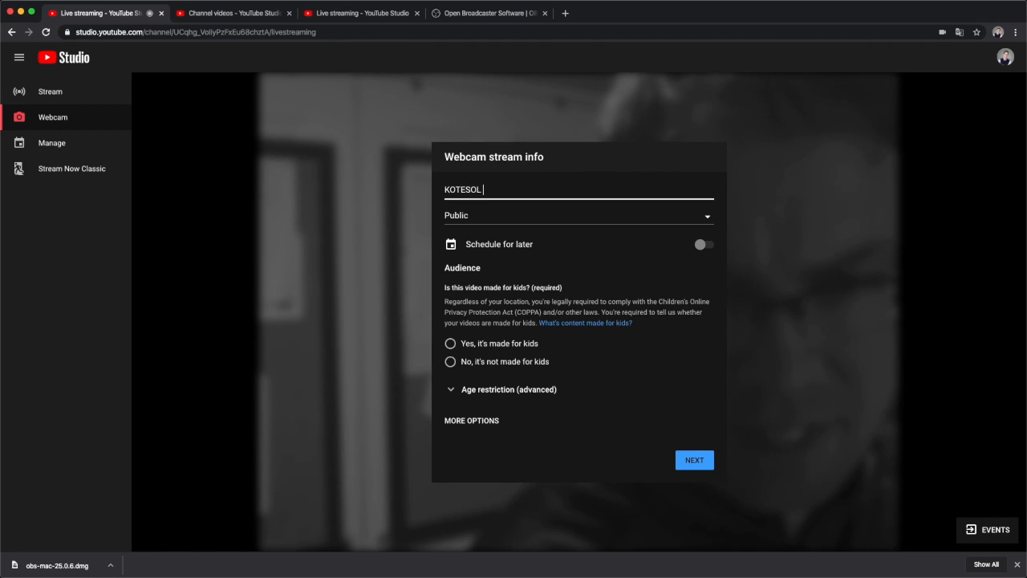
pyautogui.write('NatCon')
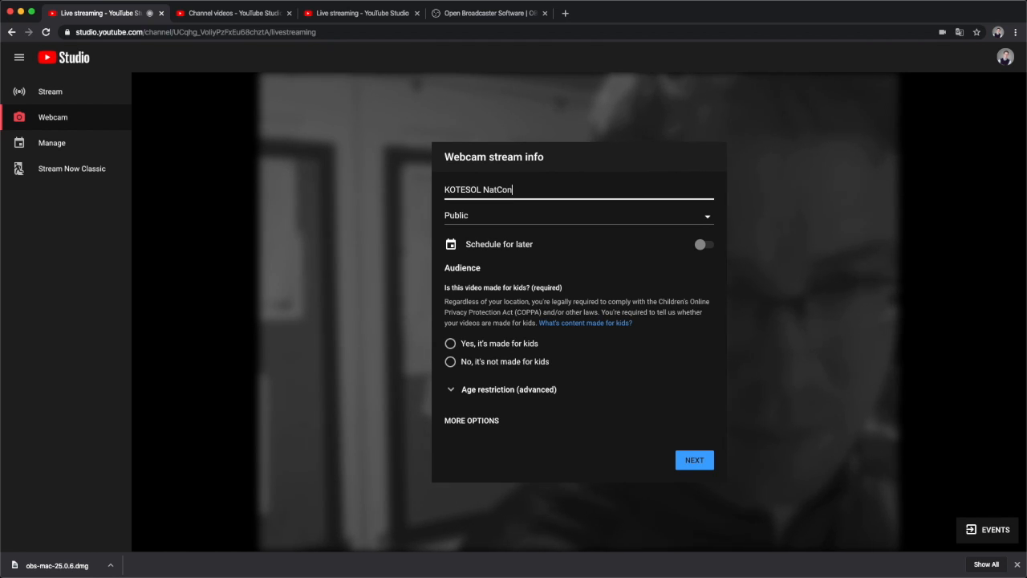
pyautogui.write(' 2020 LIVE')
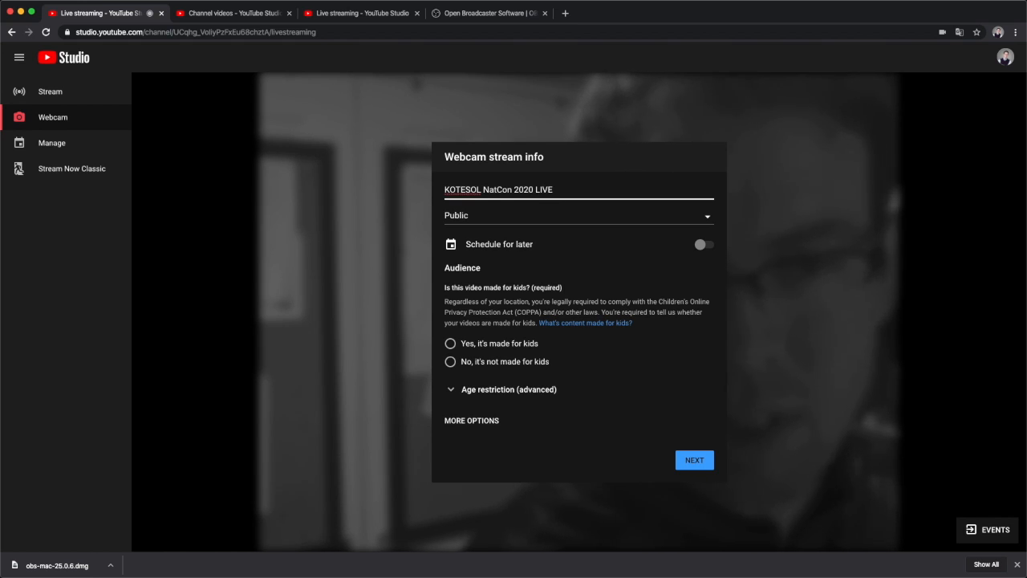
# - Set the webcam stream's visibility to Unlisted
pyautogui.click(433, 221)
pyautogui.click(455, 222)
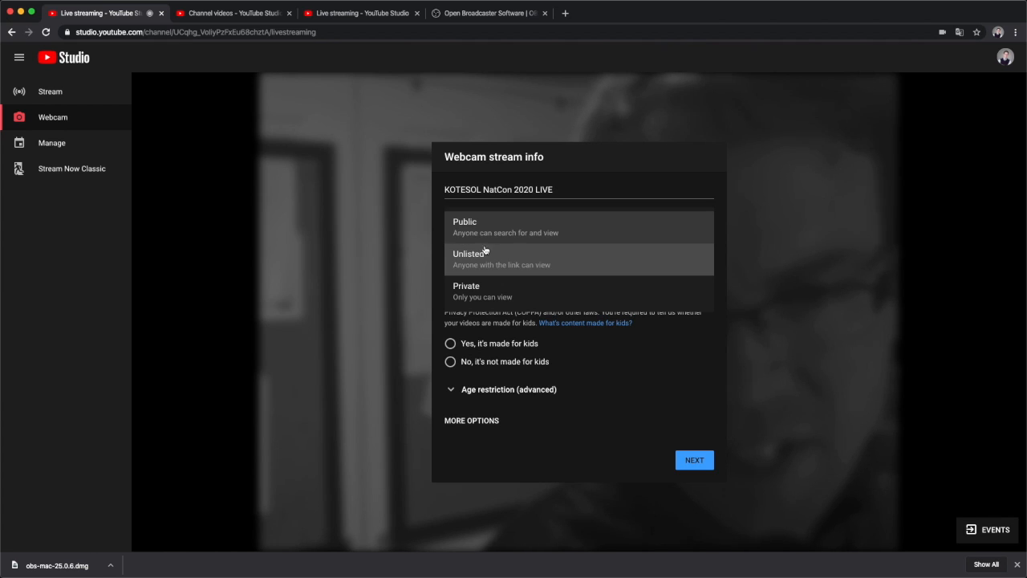
pyautogui.click(518, 253)
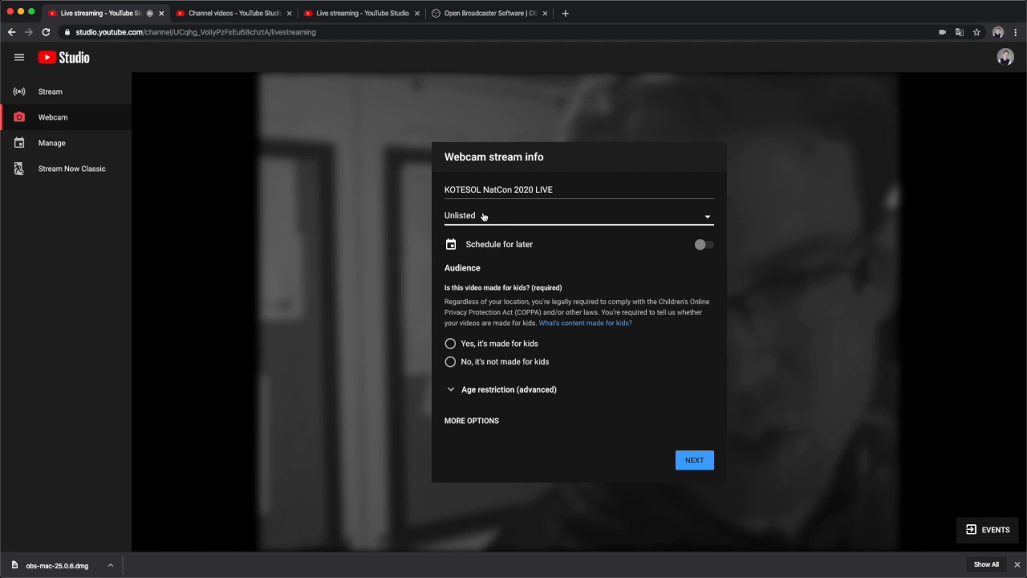
# - Schedule the stream for Saturday, April 25 at 10:55 AM
pyautogui.click(696, 243)
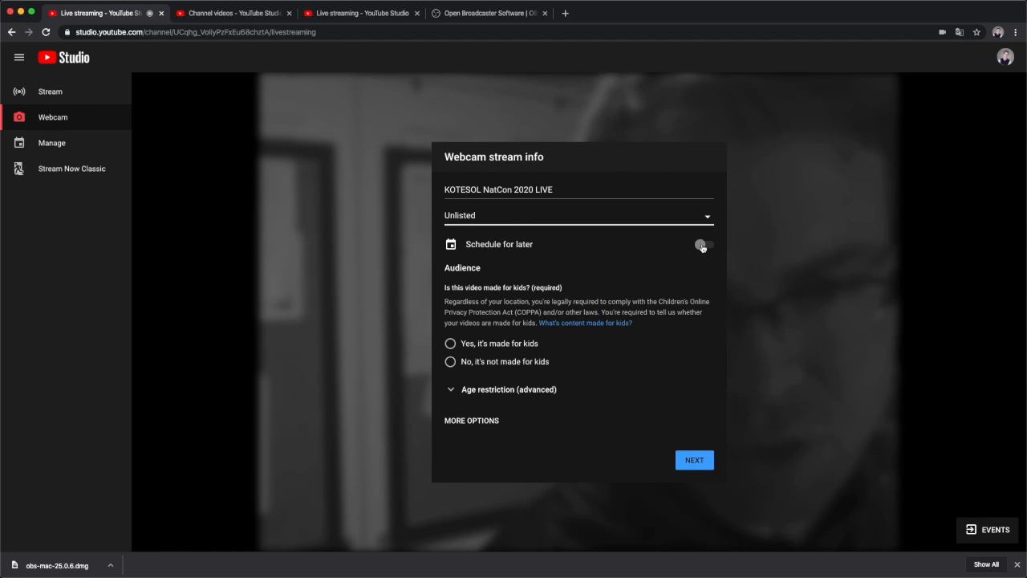
pyautogui.click(585, 257)
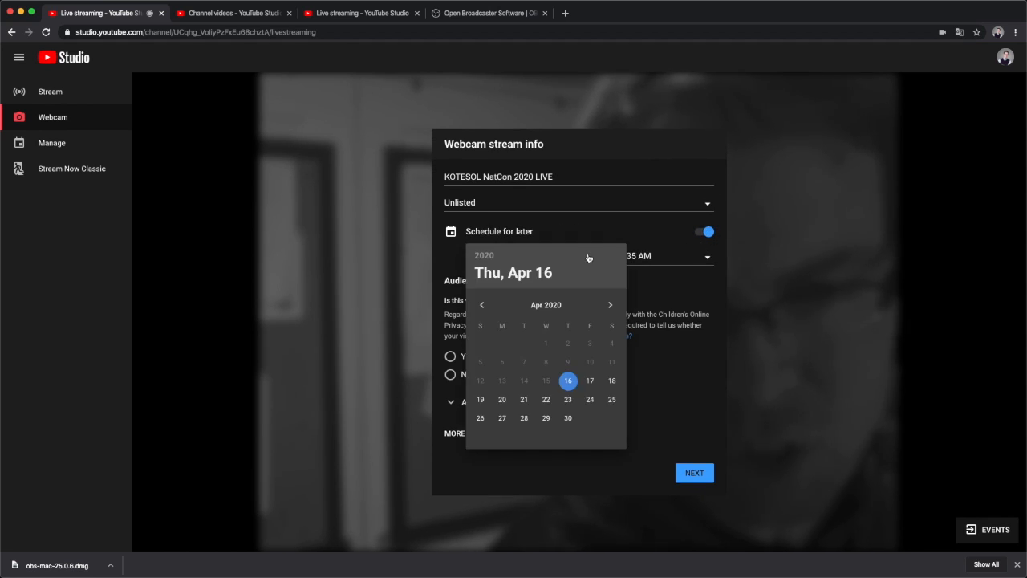
pyautogui.click(611, 403)
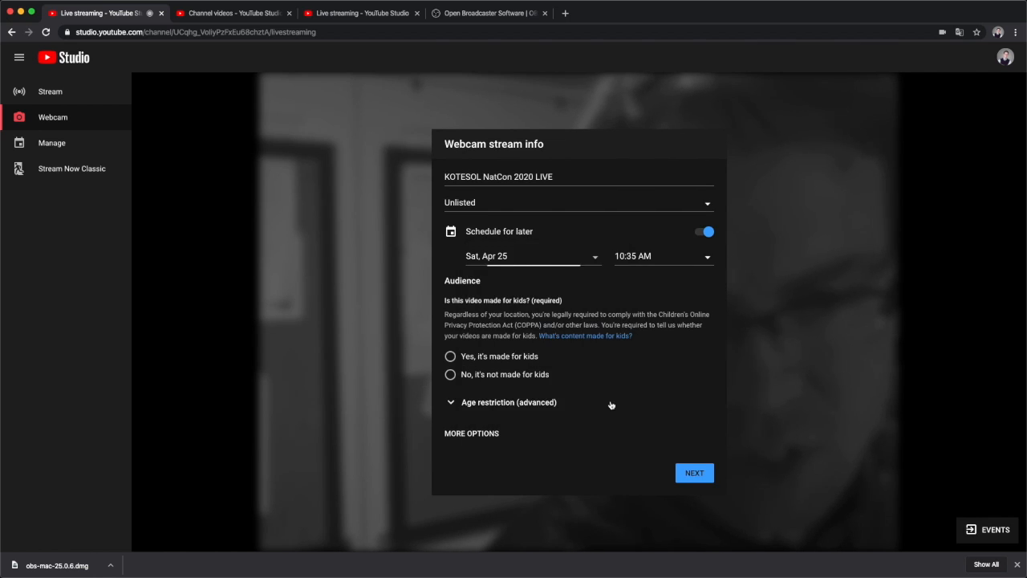
pyautogui.click(707, 258)
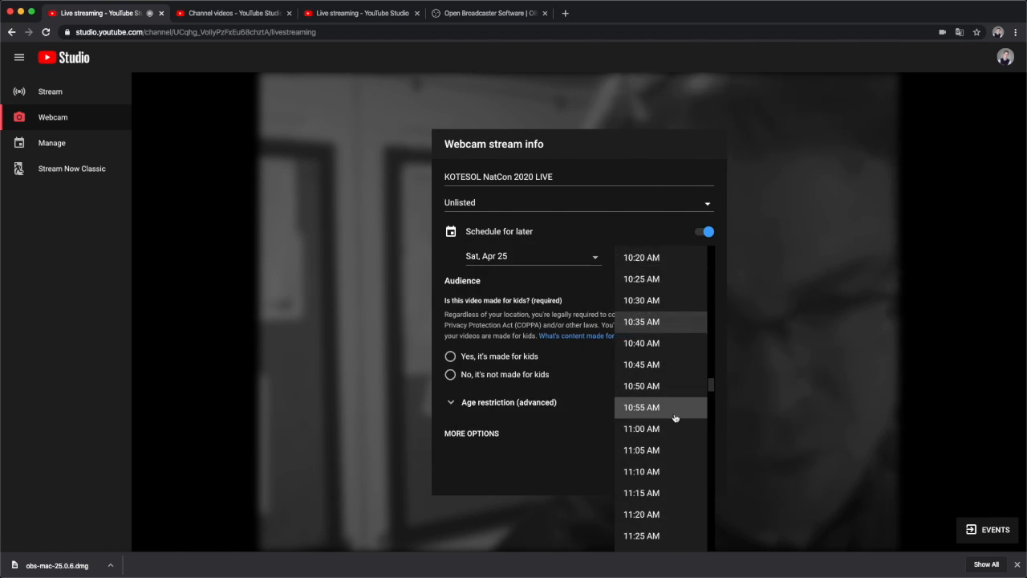
pyautogui.click(662, 408)
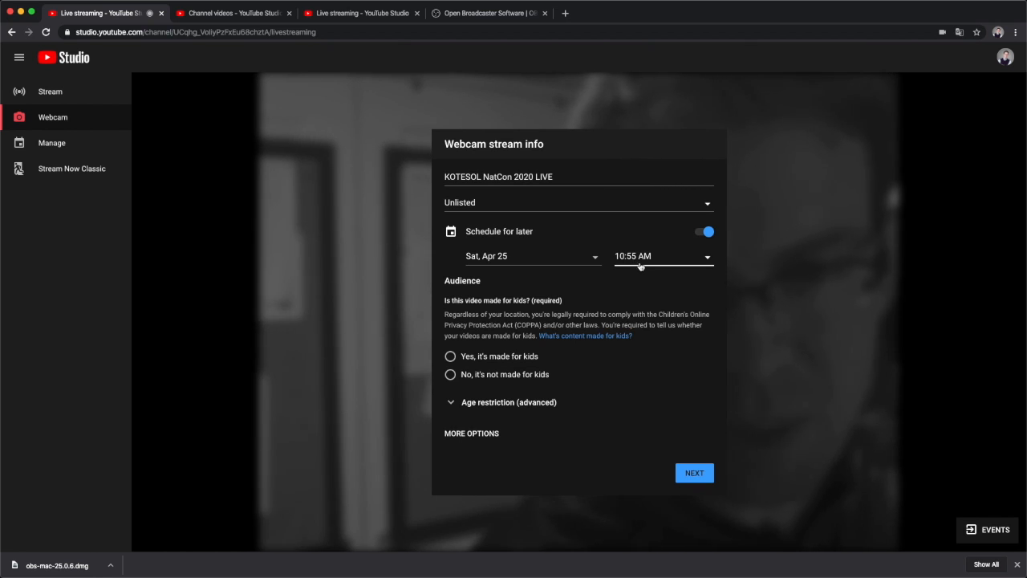
# - Mark the stream as not made for kids and choose Education as its category under the additional options
pyautogui.click(451, 375)
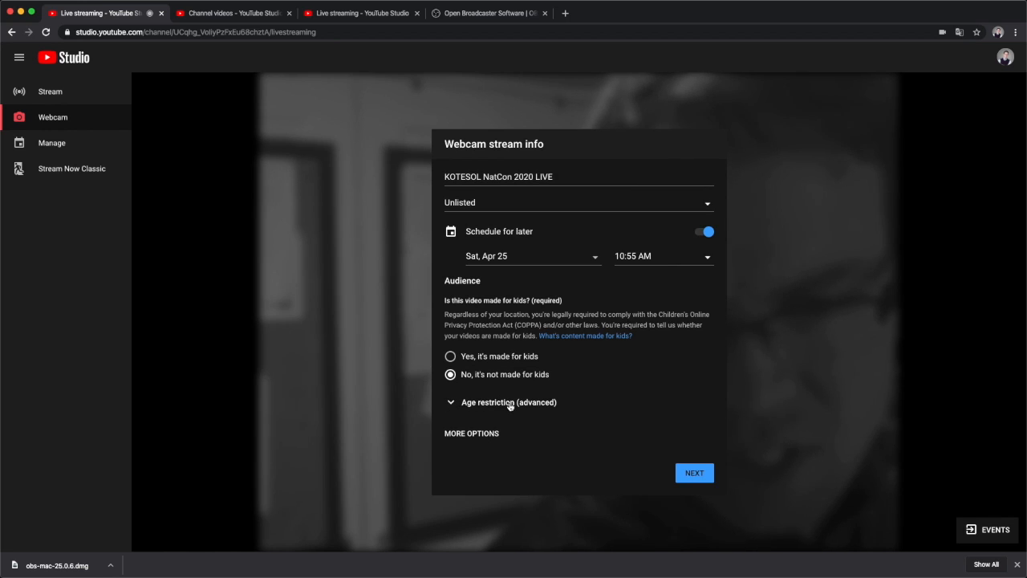
pyautogui.click(477, 434)
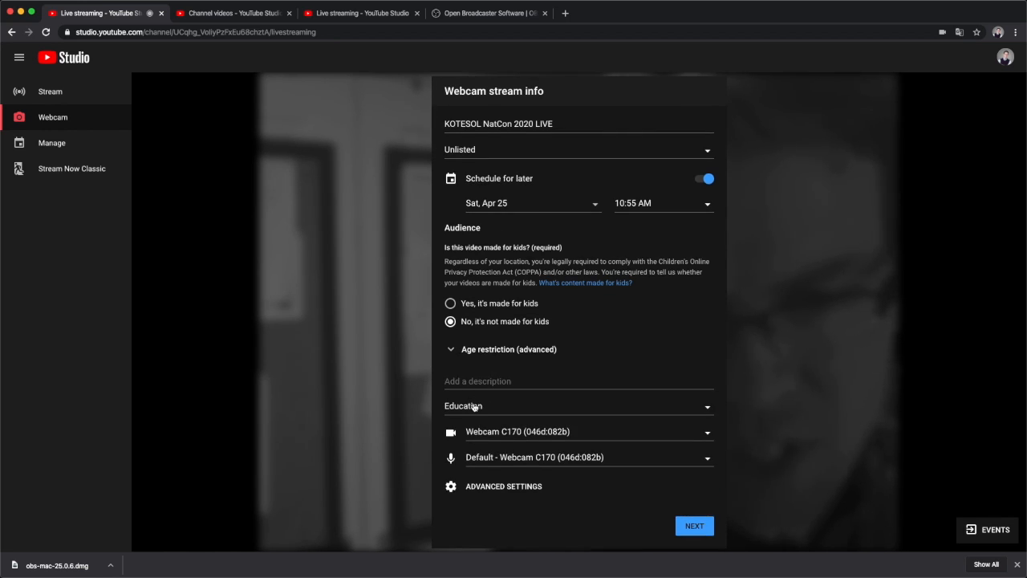
pyautogui.click(482, 380)
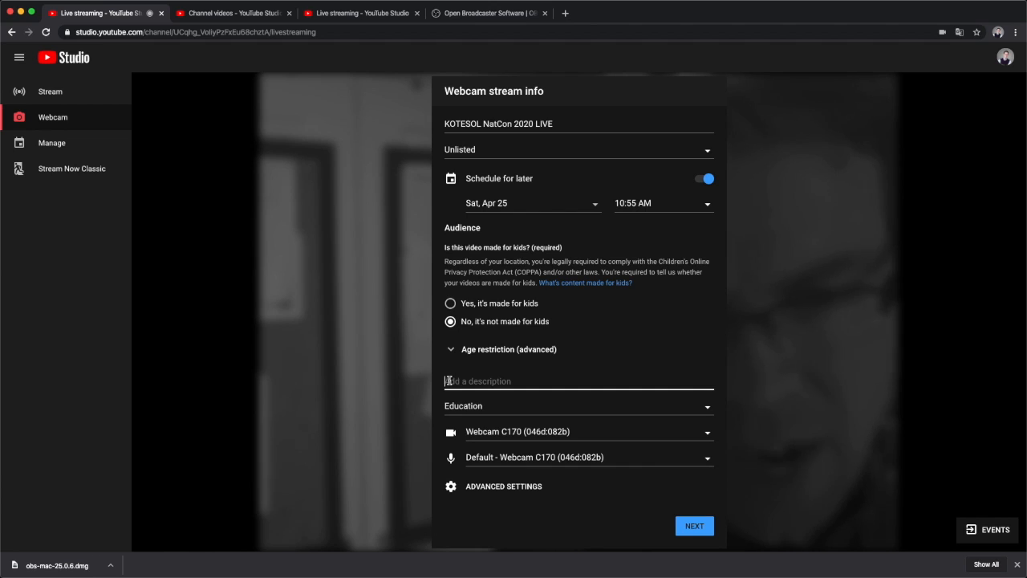
pyautogui.click(468, 407)
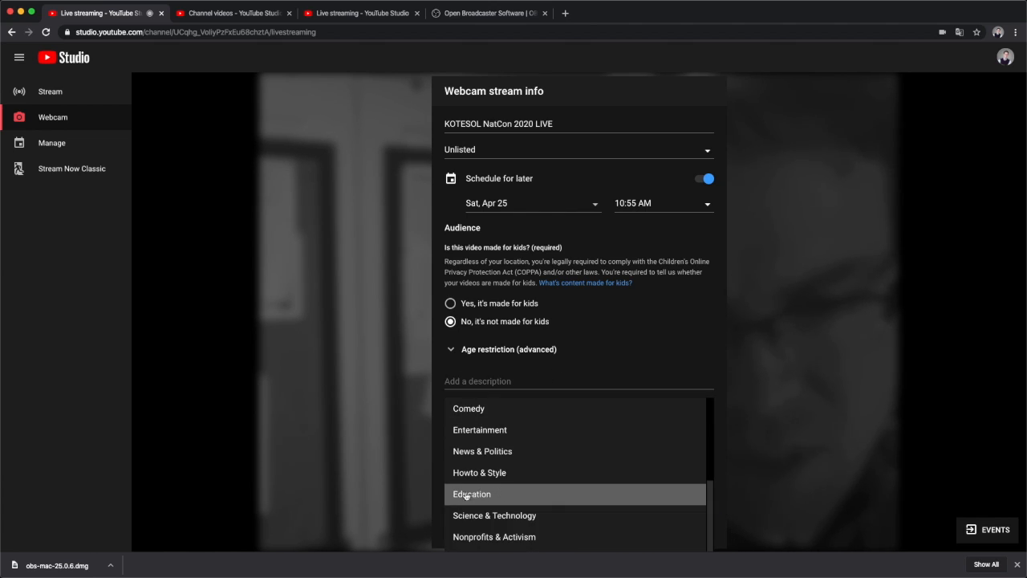
pyautogui.click(471, 496)
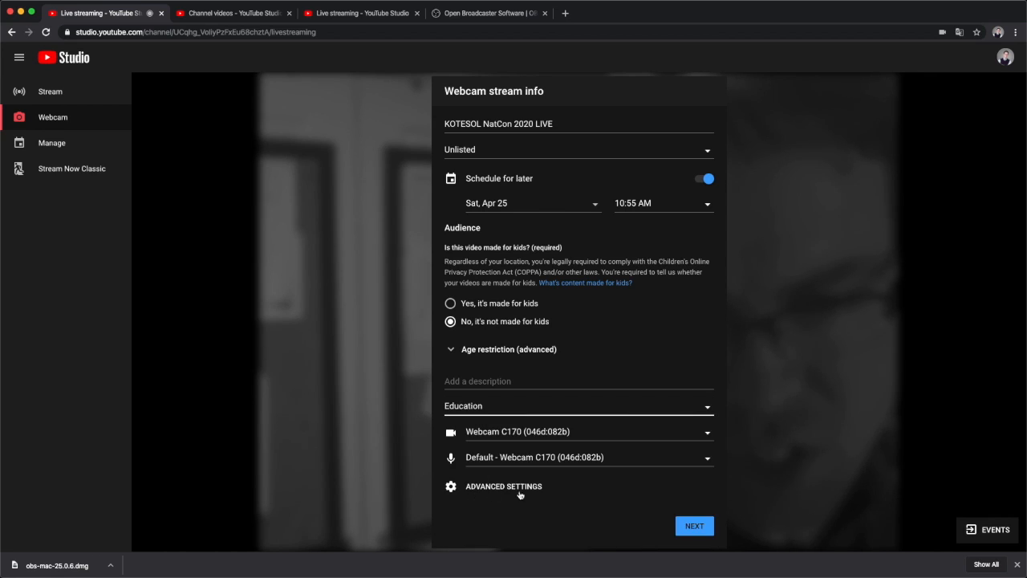
# - Select Webcam C170 as the stream's camera and USB PnP Audio Device as its microphone
pyautogui.click(504, 433)
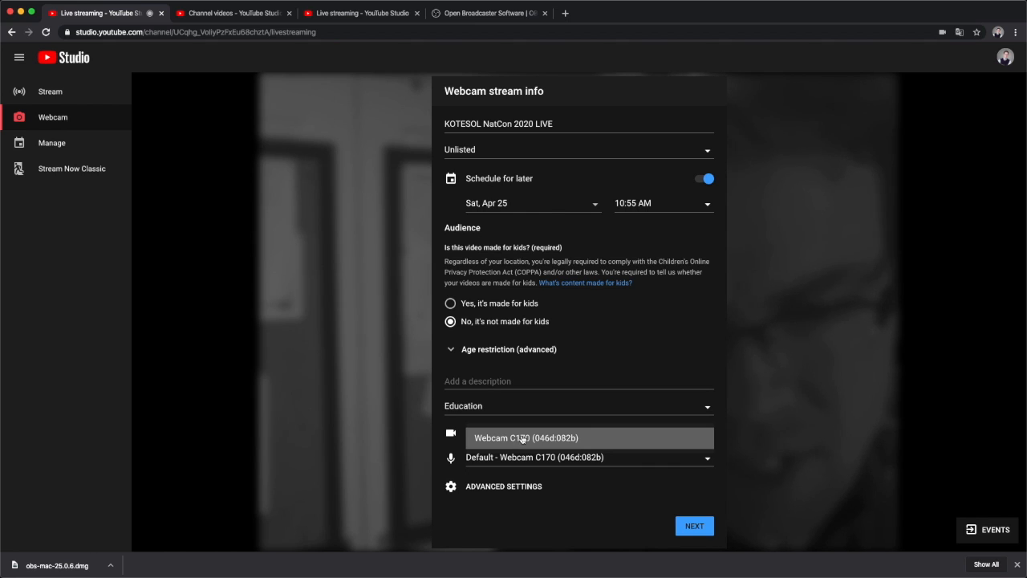
pyautogui.click(522, 439)
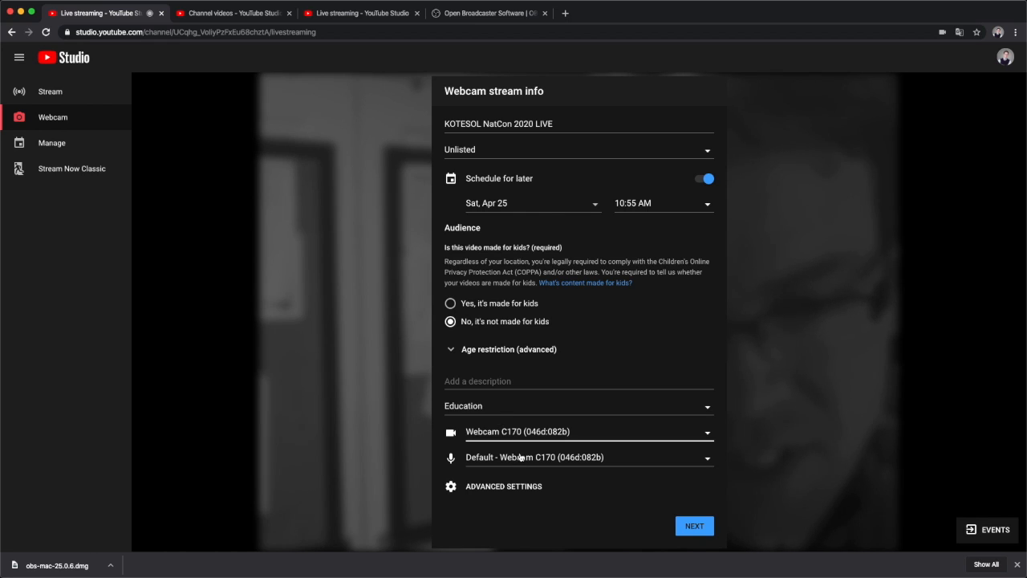
pyautogui.click(521, 459)
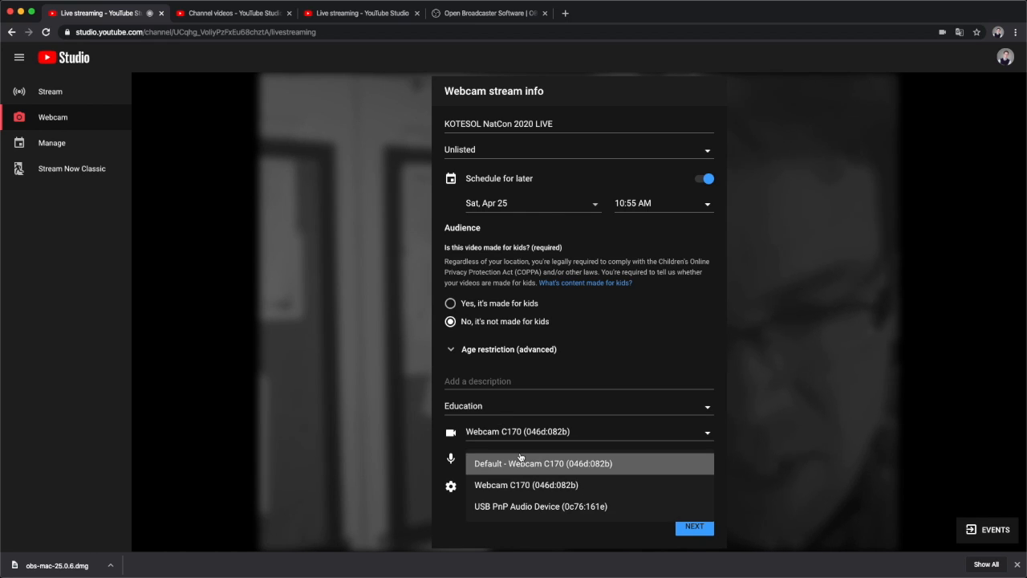
pyautogui.click(526, 509)
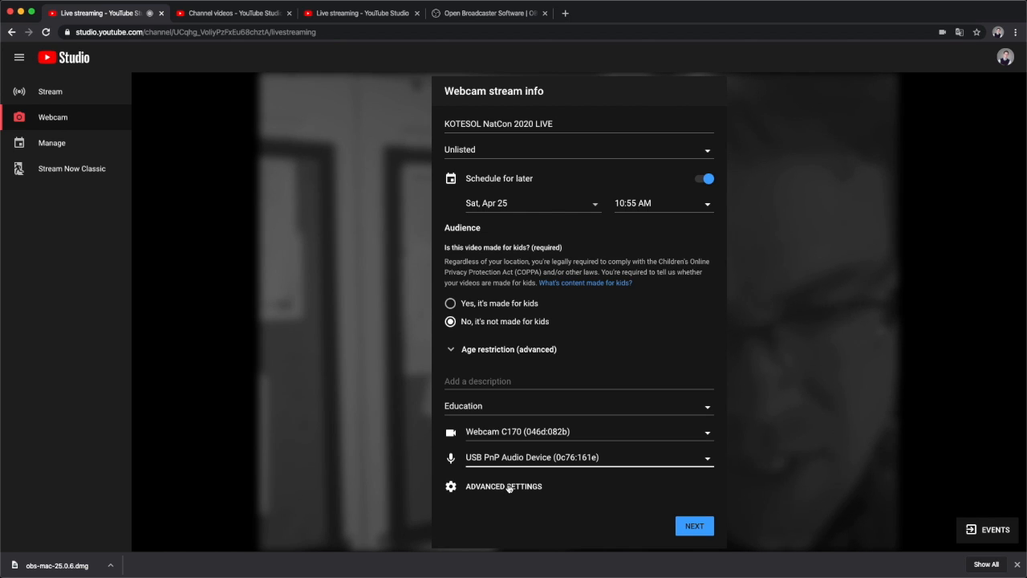
# - Review the advanced chat and paid promotion settings and continue to the stream preview
pyautogui.click(508, 487)
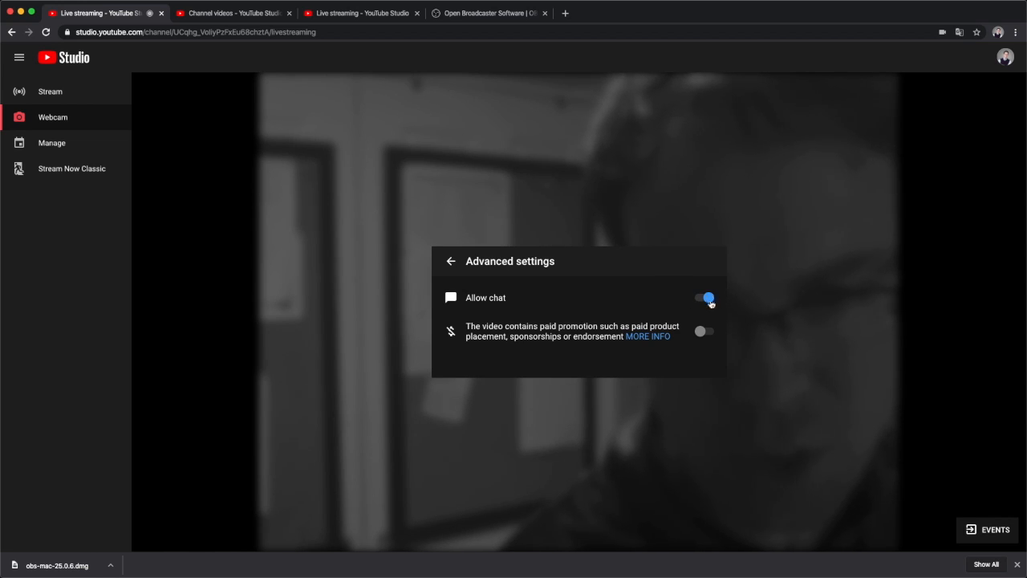
pyautogui.click(451, 261)
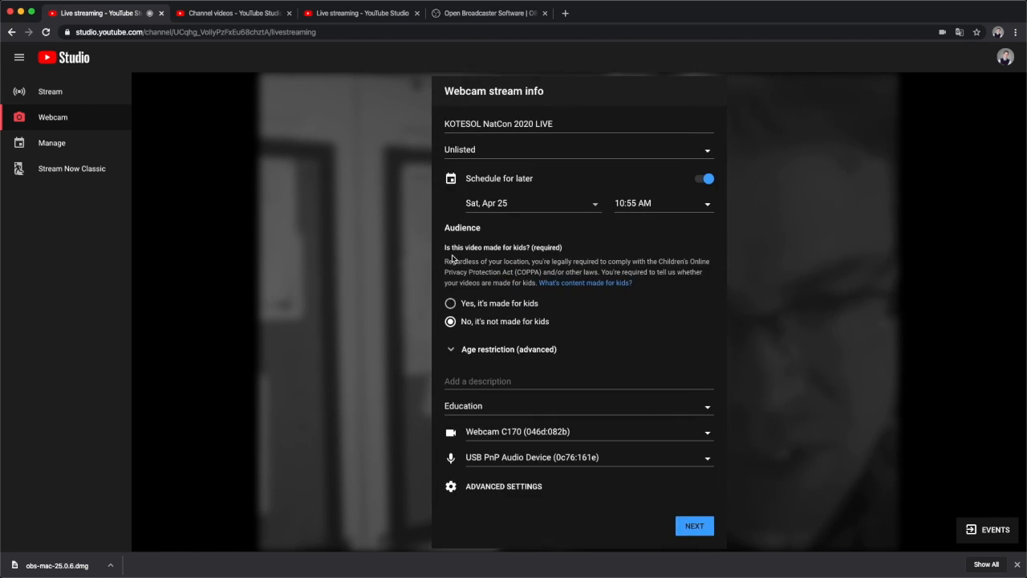
pyautogui.click(693, 526)
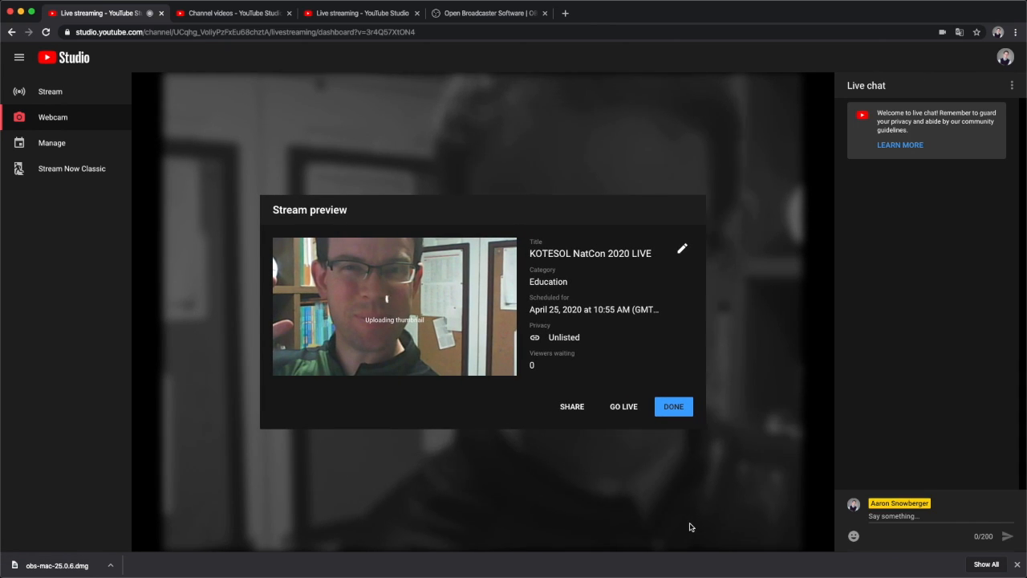
# - Retake the stream's thumbnail with the webcam and finish setting up the scheduled stream
pyautogui.moveTo(390, 333)
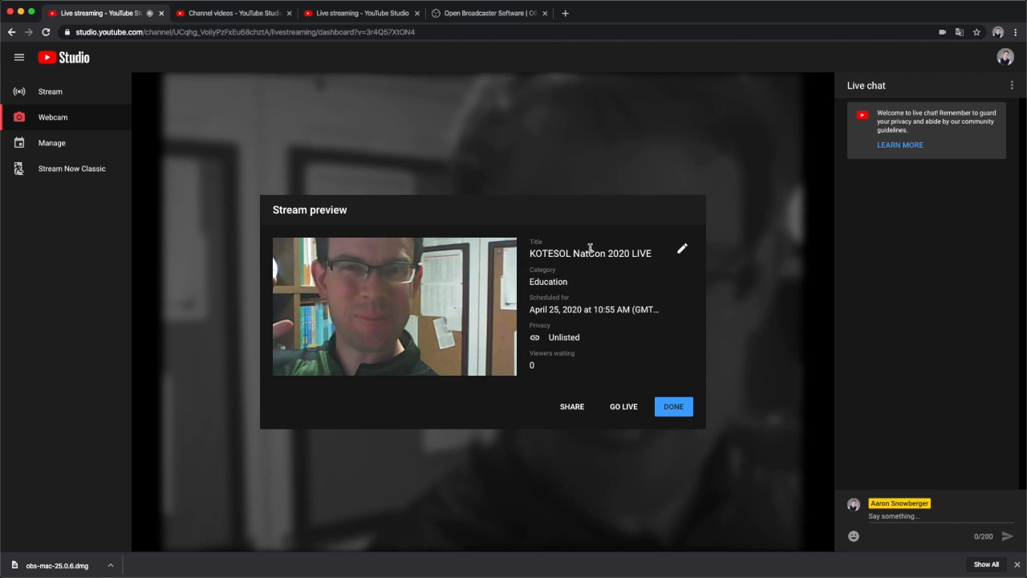
pyautogui.moveTo(317, 298)
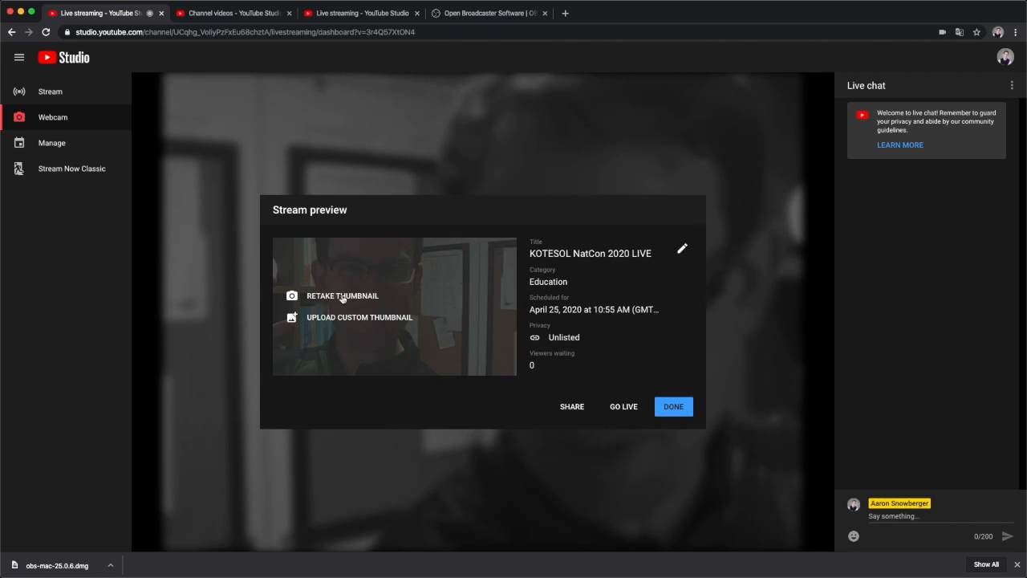
pyautogui.click(341, 296)
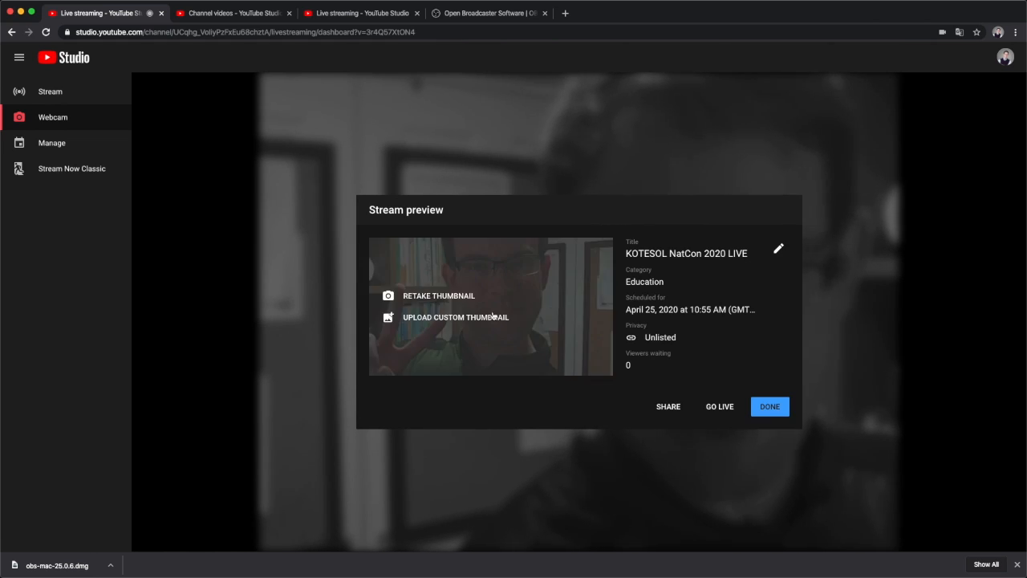
pyautogui.click(772, 406)
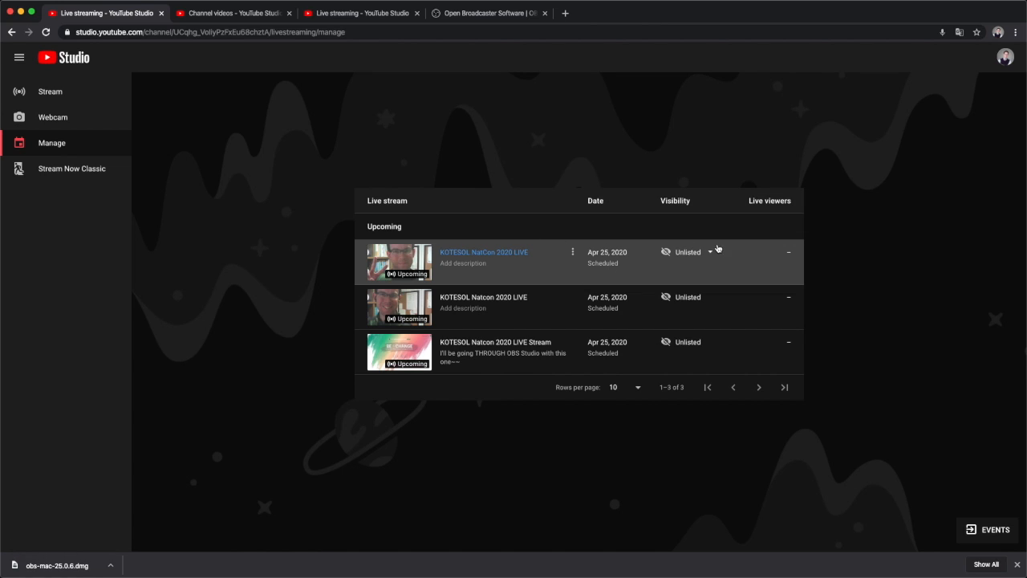
# - Check the actions available for the first upcoming stream in the list, and view the webcam stream setup
pyautogui.click(572, 253)
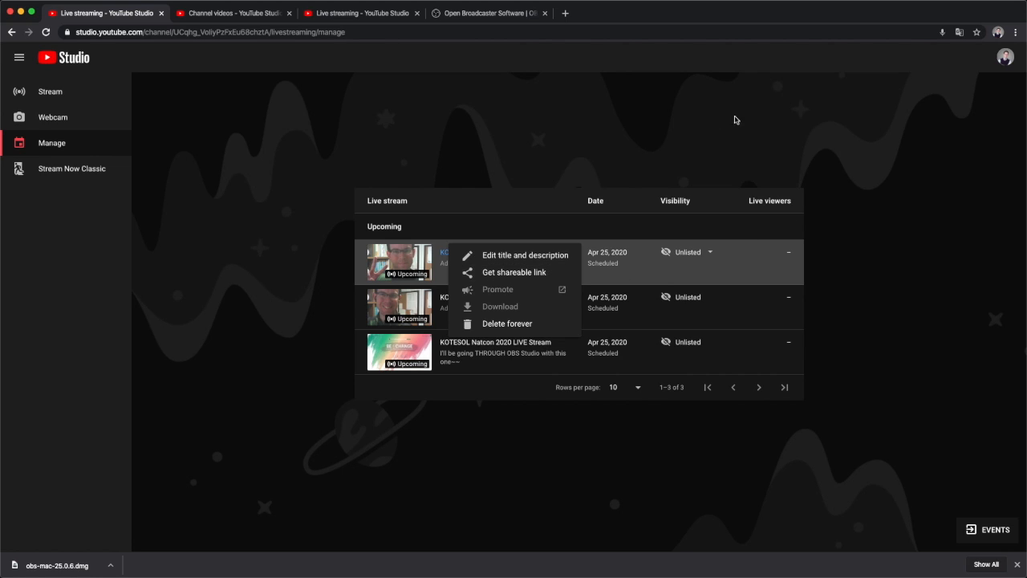
pyautogui.click(683, 116)
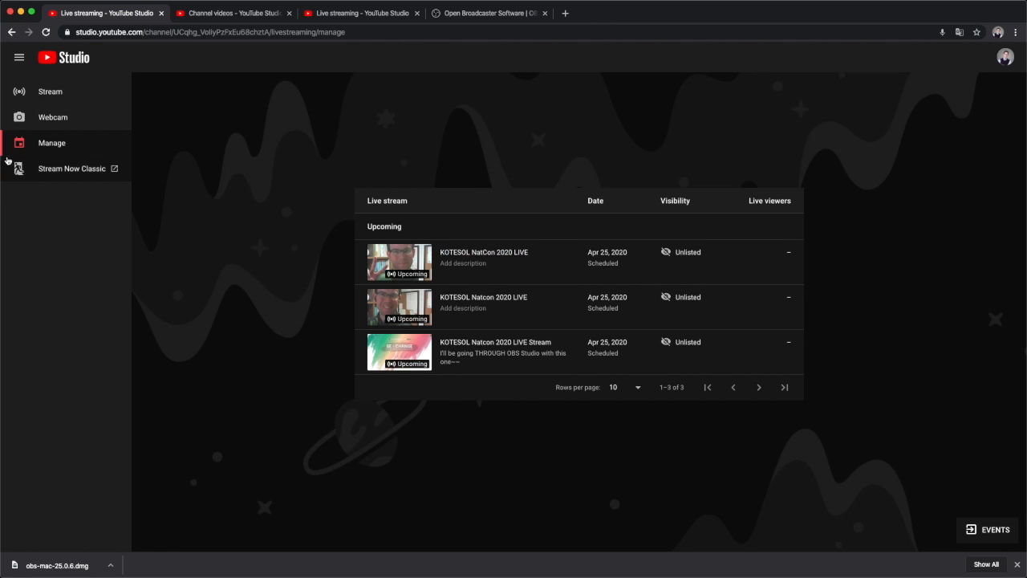
pyautogui.click(46, 117)
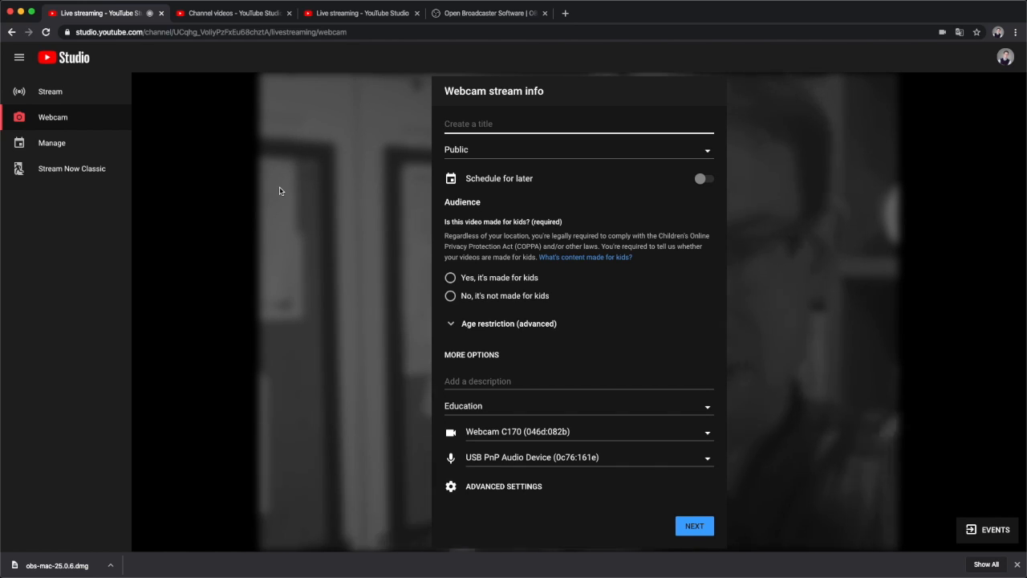
# - Start a new streaming-software stream and title it "KOTESOL NatCon 2020 LIVE Stream"
pyautogui.click(50, 91)
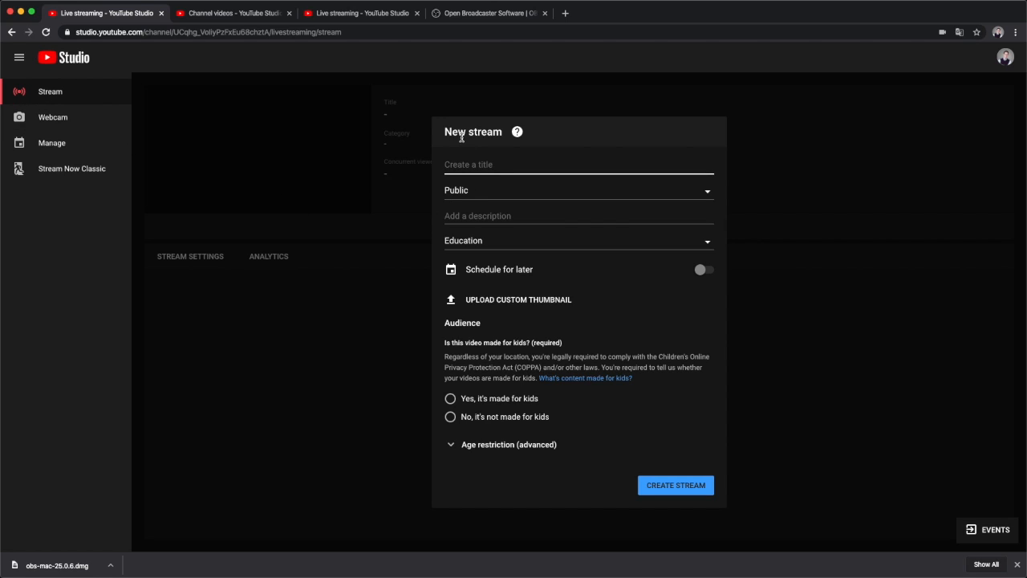
pyautogui.write('K')
pyautogui.write('OTESOL NatCon 2020 ')
pyautogui.write('LIVE')
pyautogui.press('BackSpace')
pyautogui.write('VE')
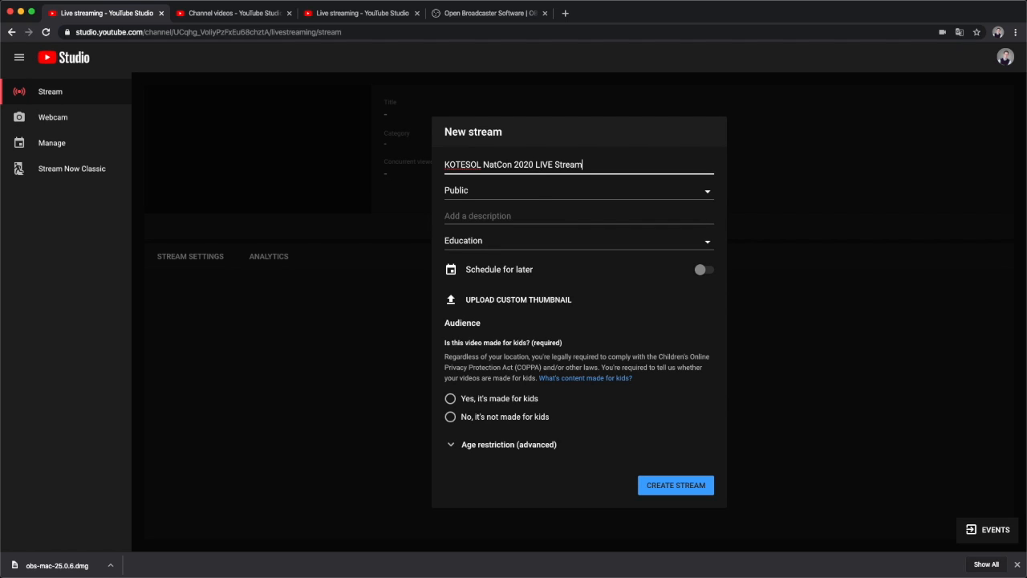
# - Set the new stream's visibility to Unlisted, leaving the description blank and keeping Education as the category
pyautogui.click(510, 191)
pyautogui.click(497, 234)
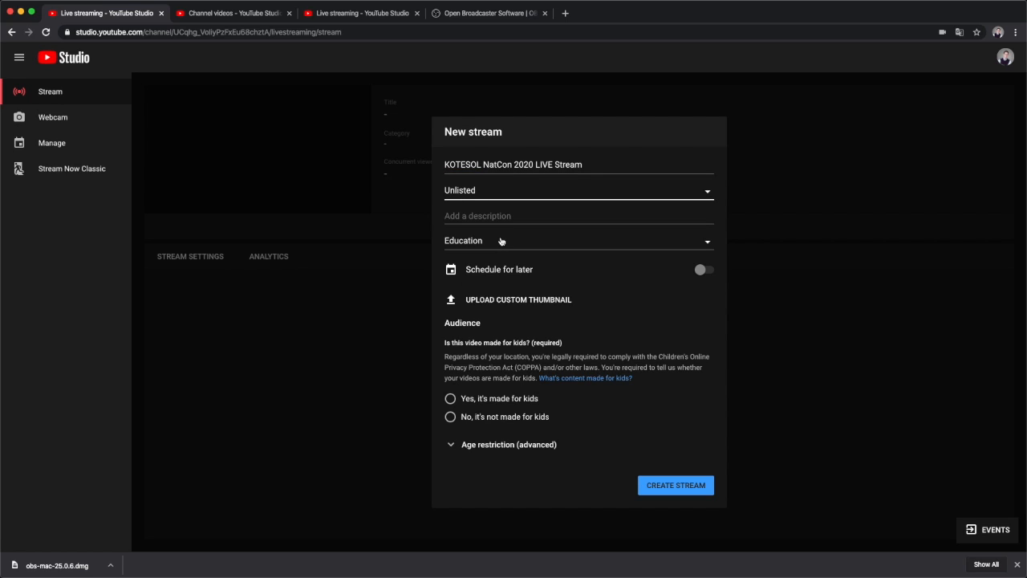
pyautogui.click(503, 216)
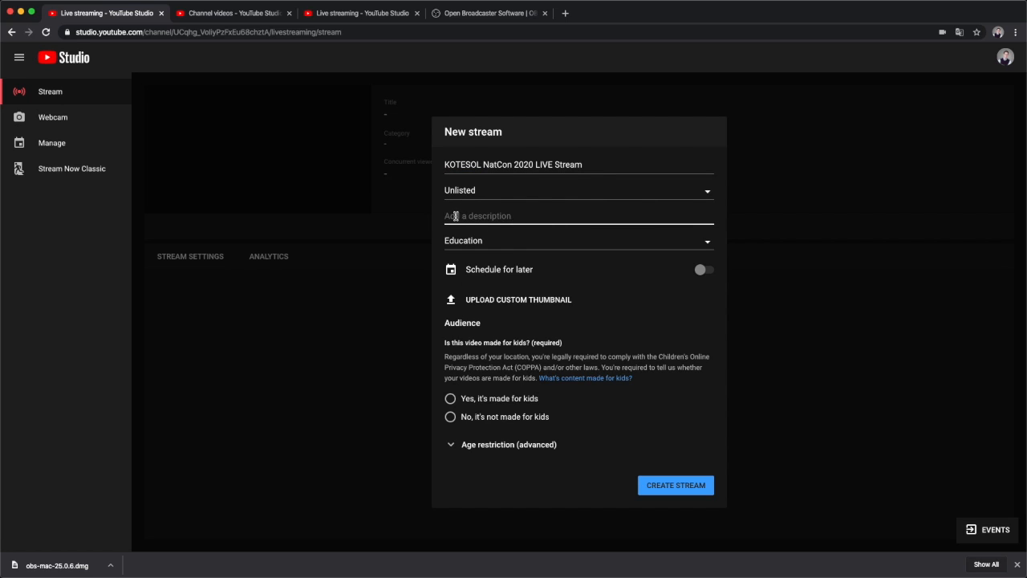
pyautogui.click(466, 244)
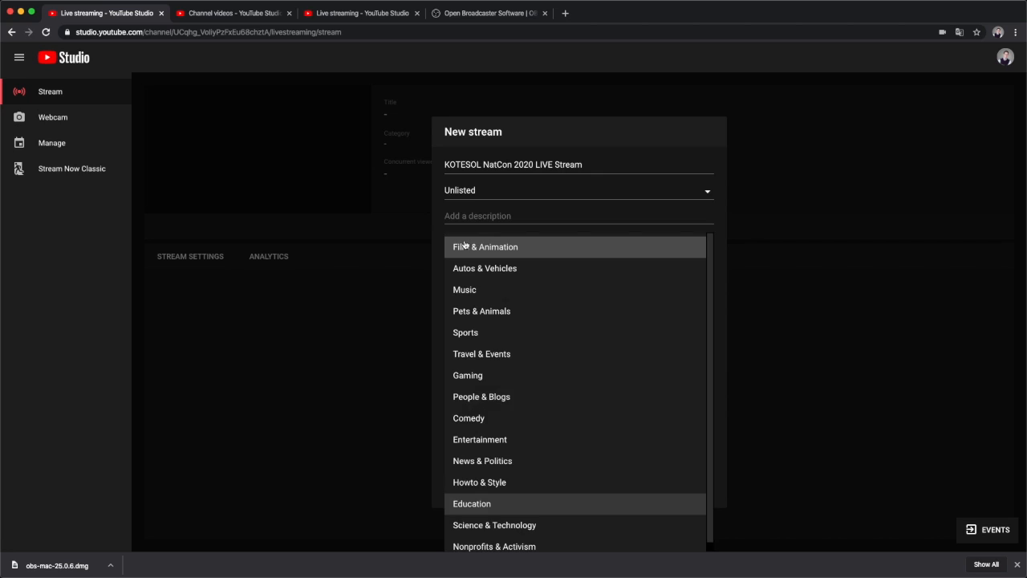
pyautogui.click(719, 219)
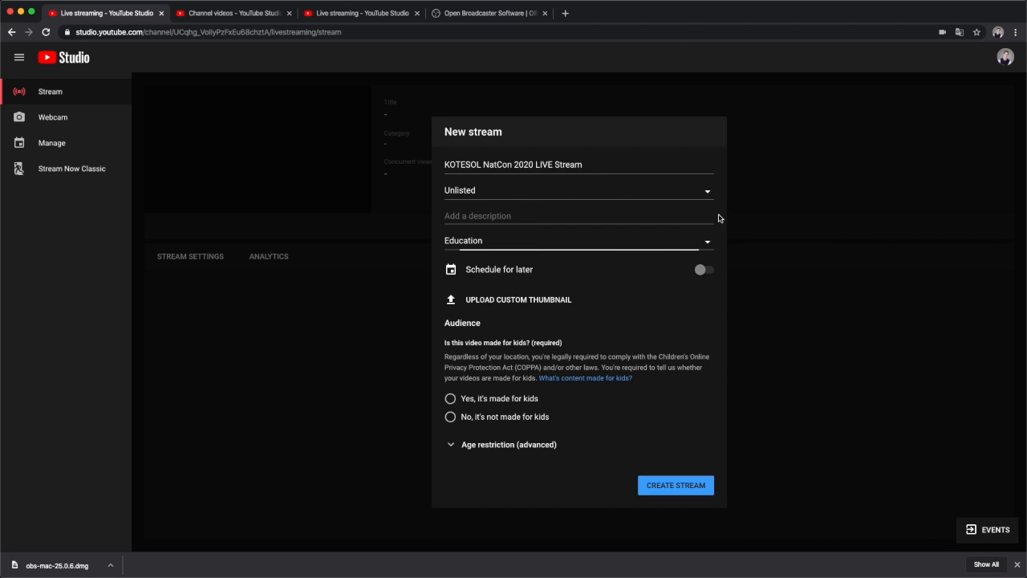
# - Schedule the stream for Saturday, April 25 at 10:55 AM
pyautogui.click(709, 271)
pyautogui.click(537, 289)
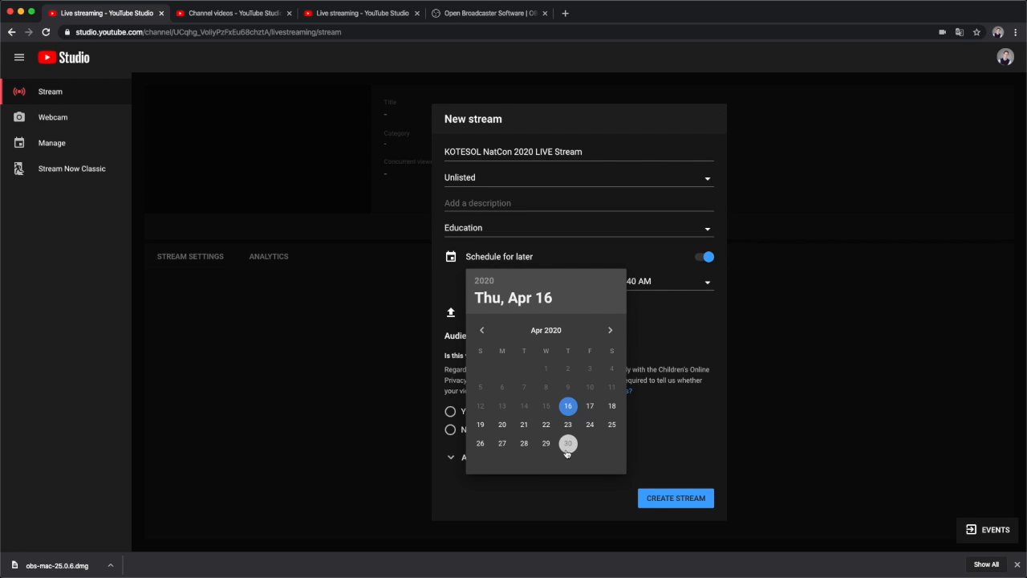
pyautogui.click(613, 425)
pyautogui.click(703, 284)
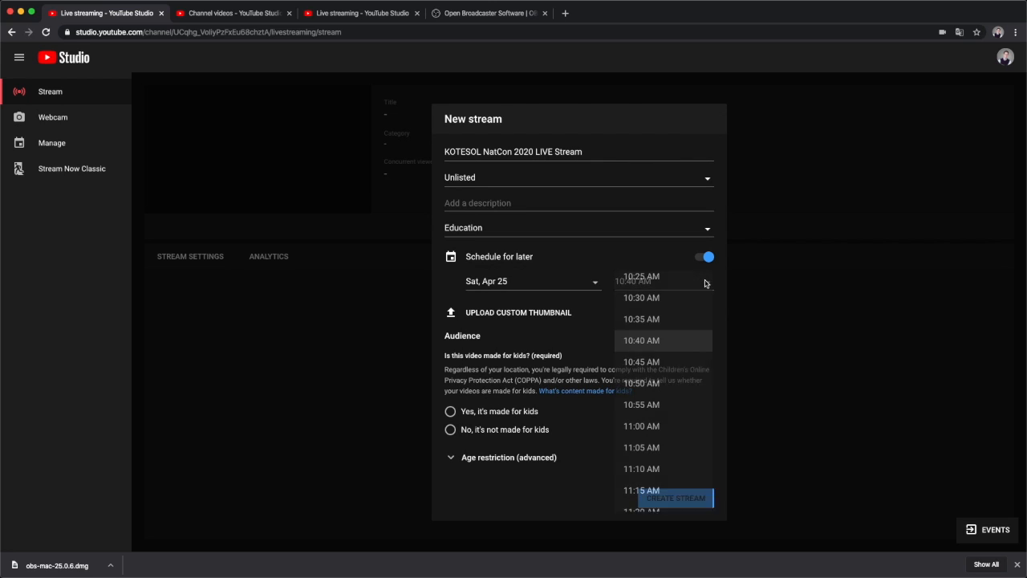
pyautogui.click(657, 404)
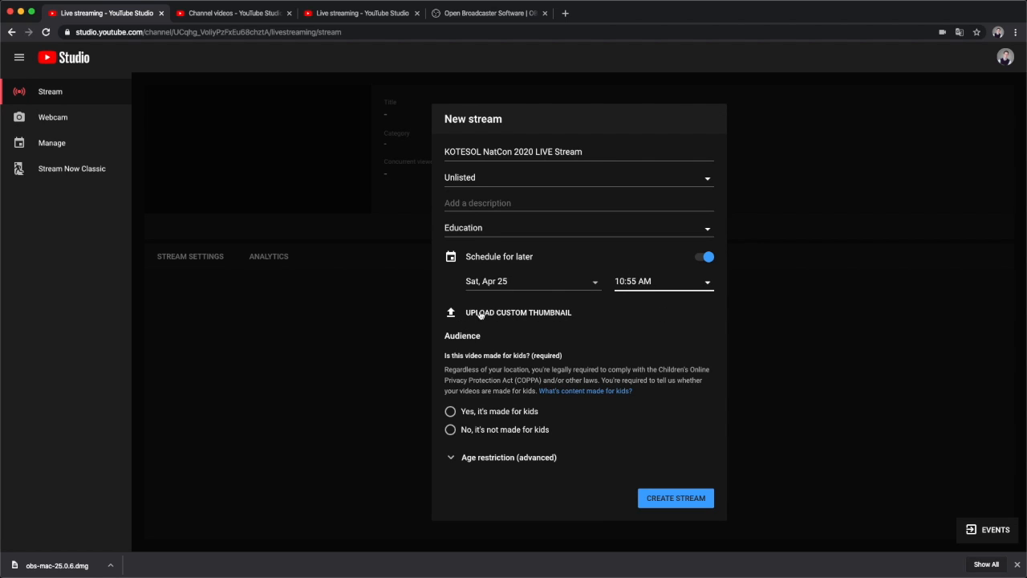
# - Upload "Screen Shot 2020-04-16 at 10.14.21 AM" from the Desktop as the stream's custom thumbnail
pyautogui.click(524, 312)
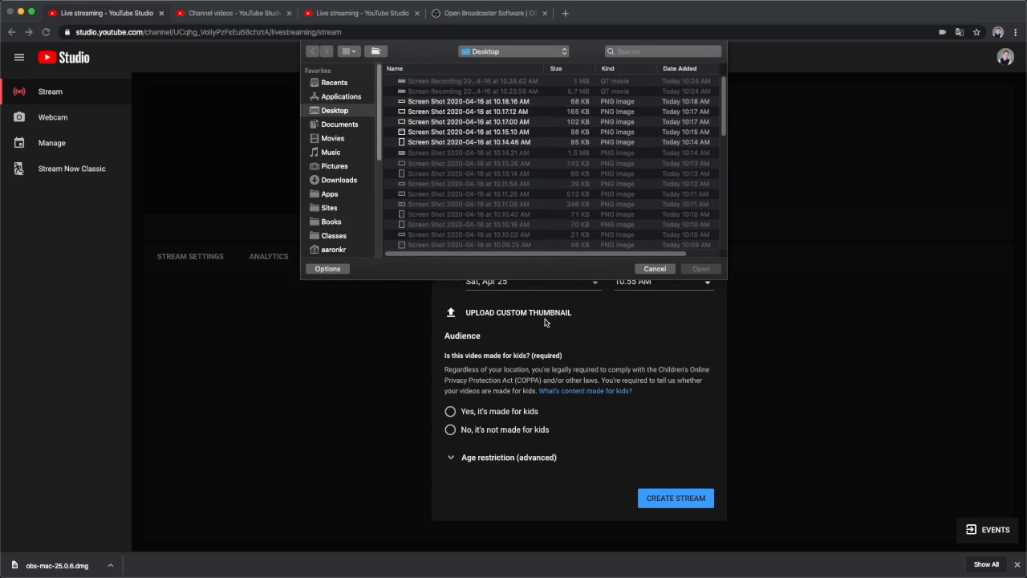
pyautogui.scroll(-10, 523, 169)
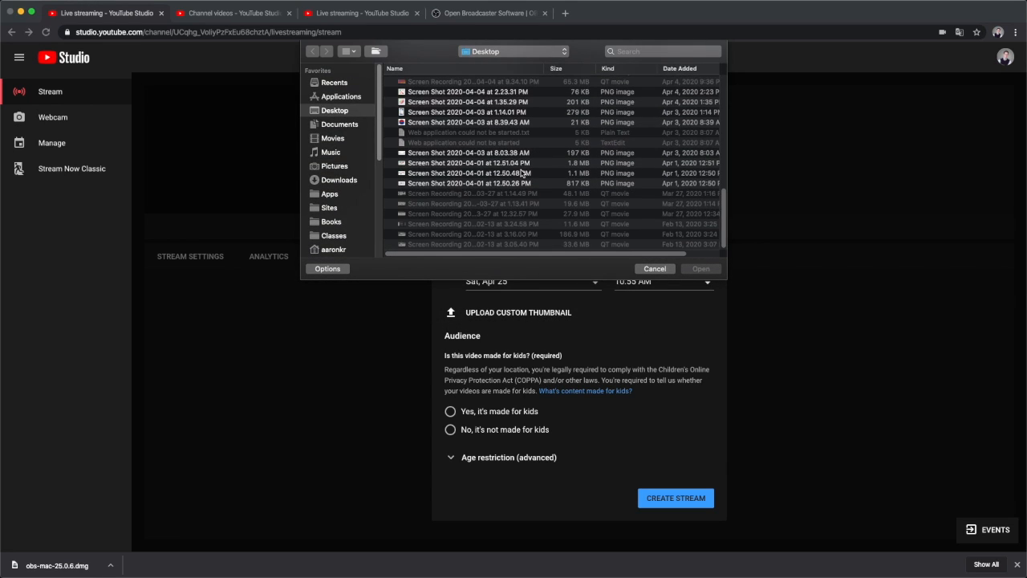
pyautogui.scroll(10, 491, 169)
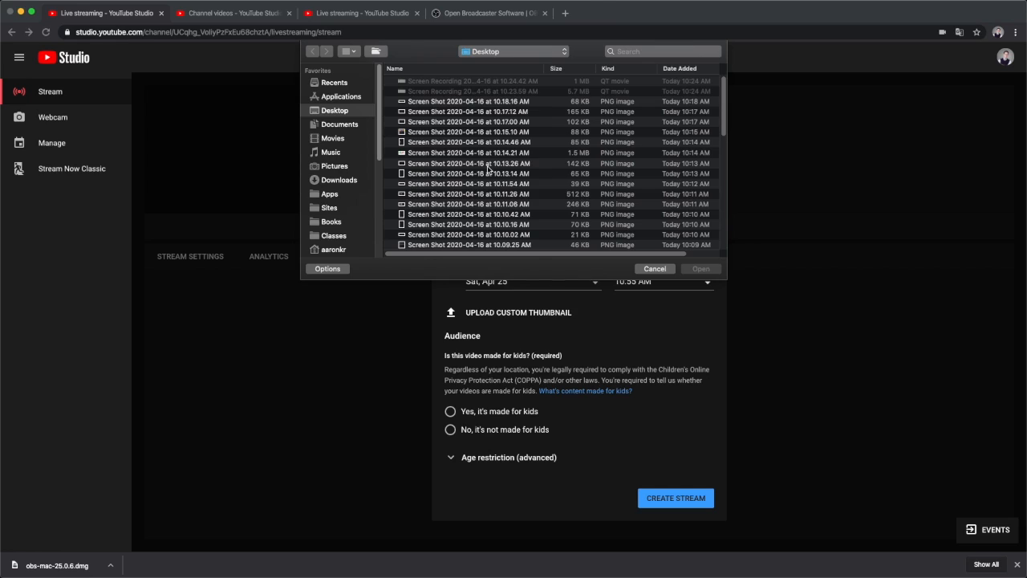
pyautogui.click(446, 153)
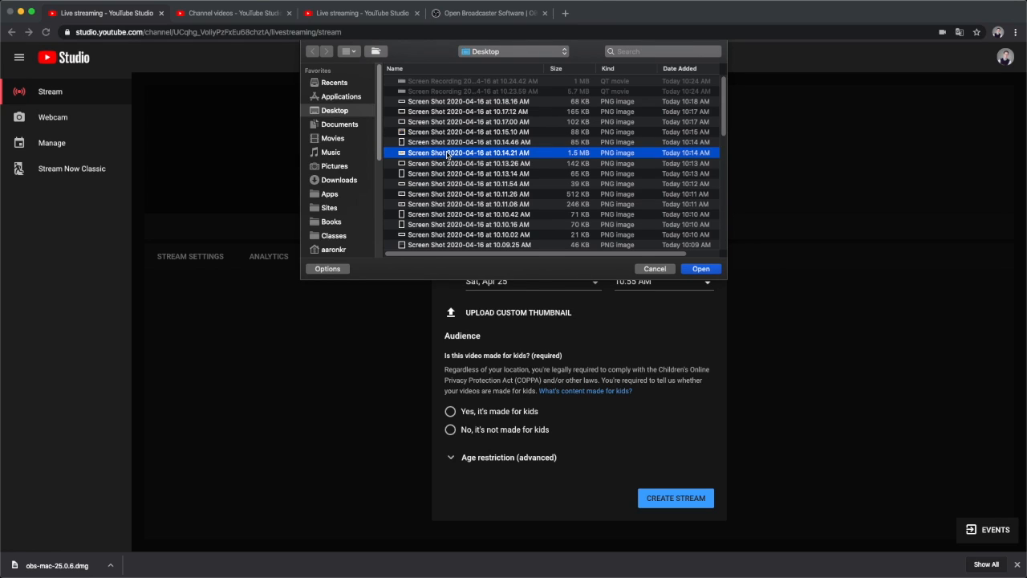
pyautogui.click(716, 272)
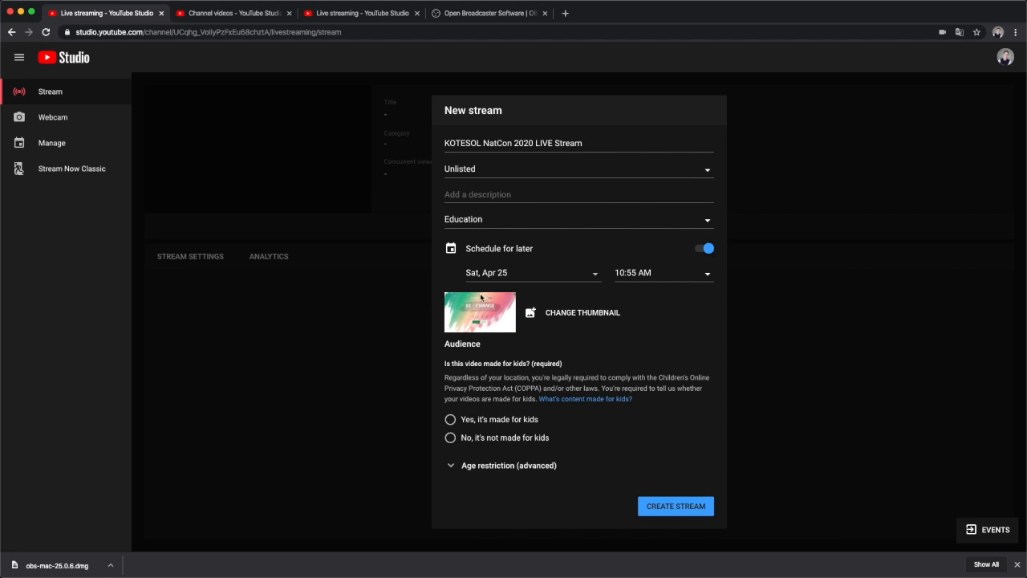
# - Mark the stream as not made for kids and create it
pyautogui.click(450, 438)
pyautogui.click(683, 509)
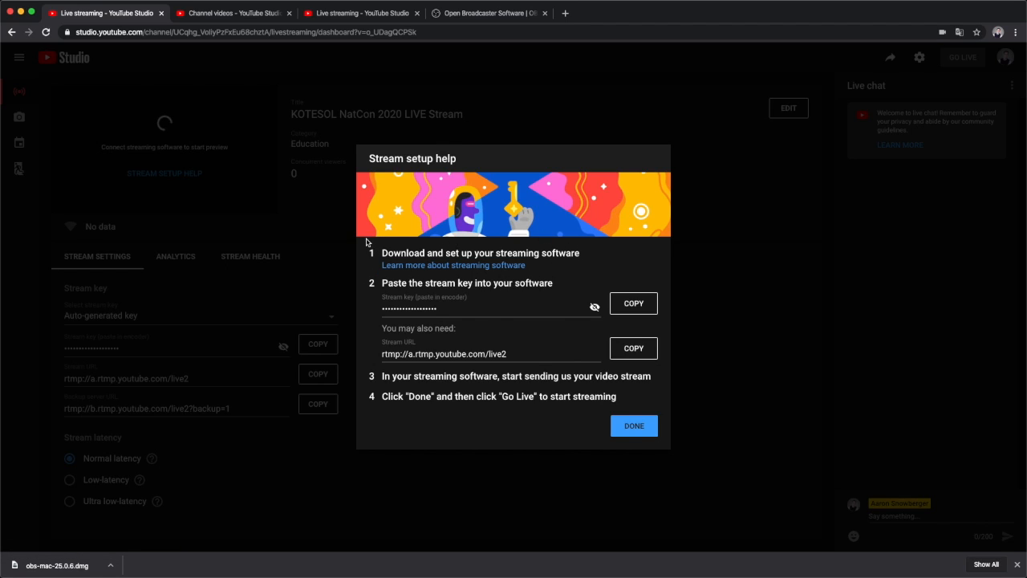
# - Copy the stream key from the stream setup help, read through the remaining instructions, and close the help
pyautogui.moveTo(381, 286); pyautogui.dragTo(558, 287)
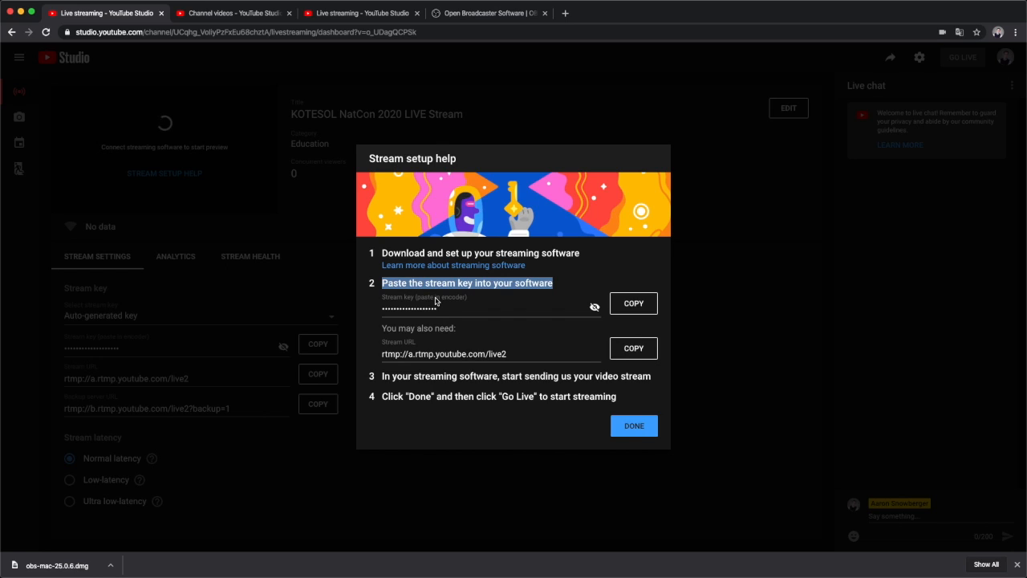
pyautogui.click(638, 304)
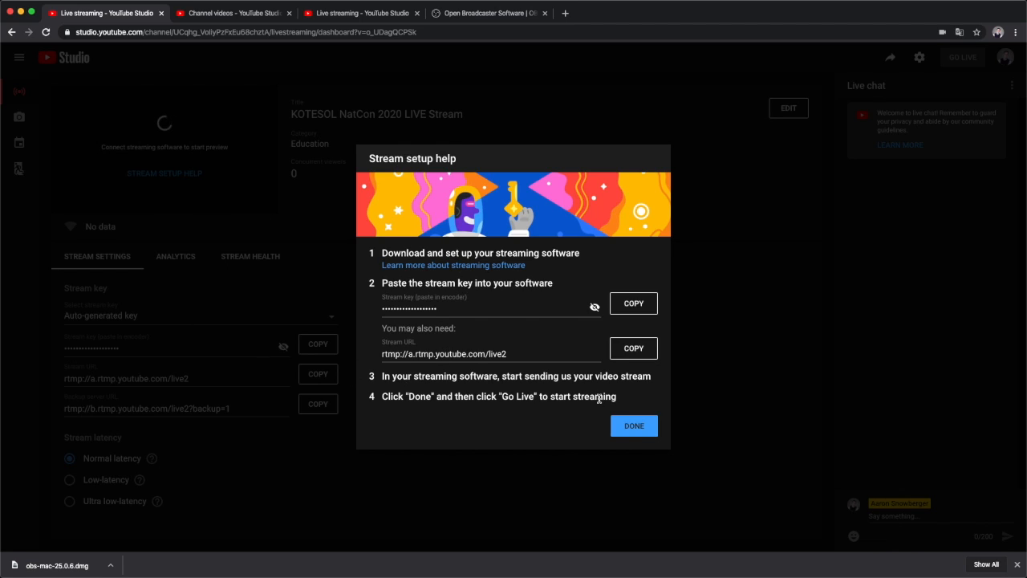
pyautogui.moveTo(504, 376); pyautogui.dragTo(653, 379)
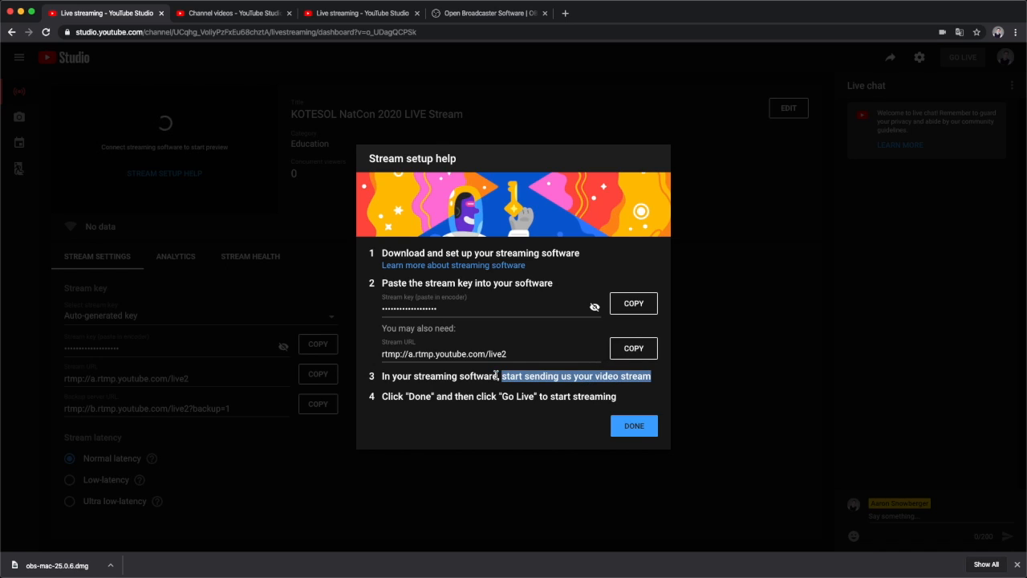
pyautogui.moveTo(383, 397); pyautogui.dragTo(538, 398)
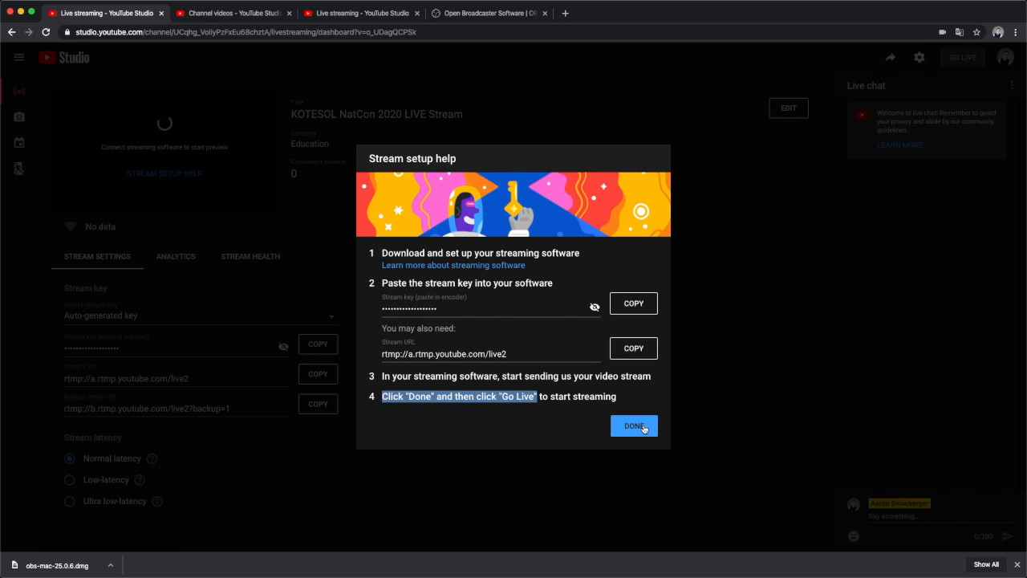
pyautogui.click(633, 425)
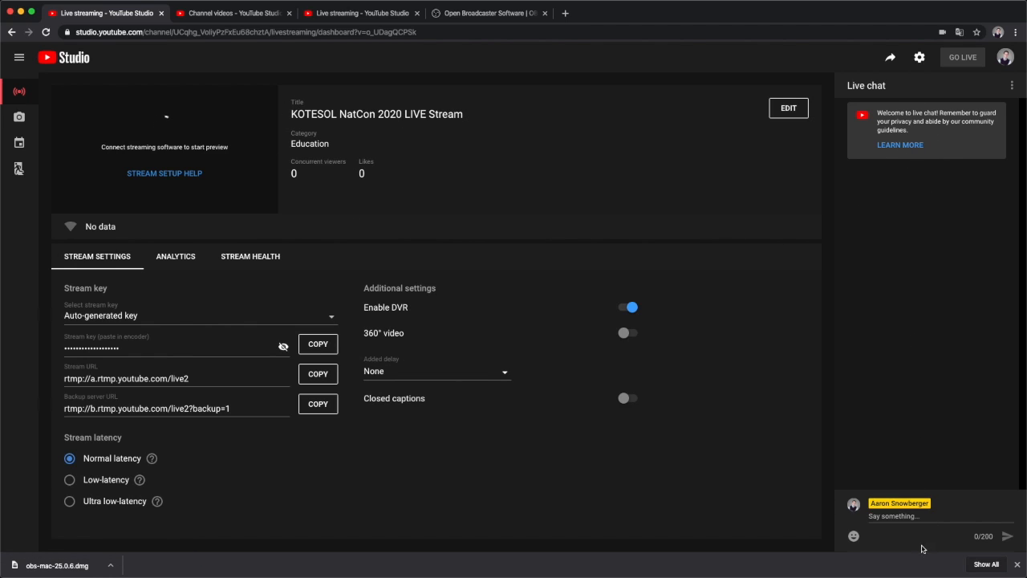
# - Examine the stream's live chat, server URLs, latency and added delay options, as well as its analytics and stream health
pyautogui.click(897, 522)
pyautogui.click(83, 378)
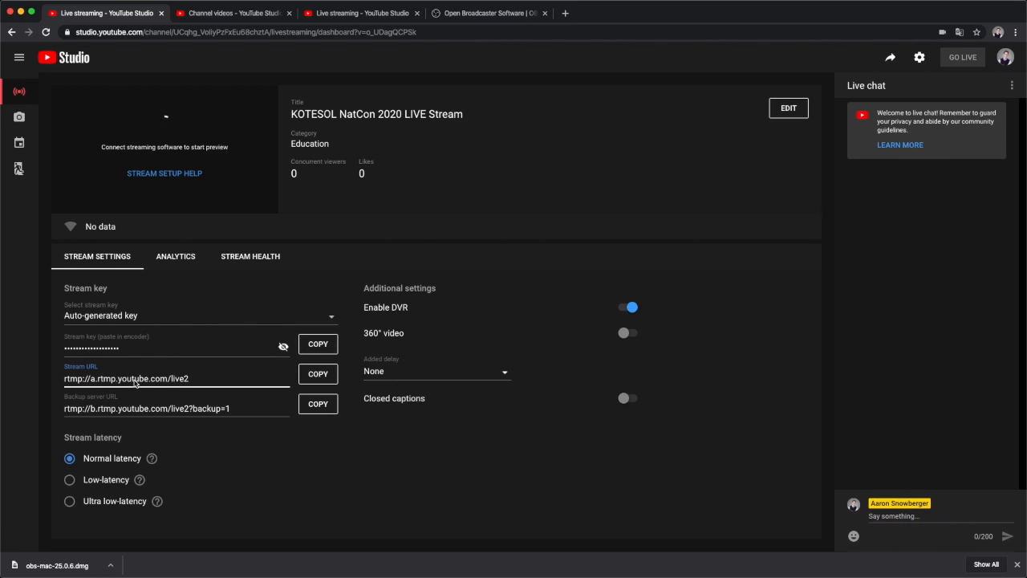
pyautogui.click(156, 412)
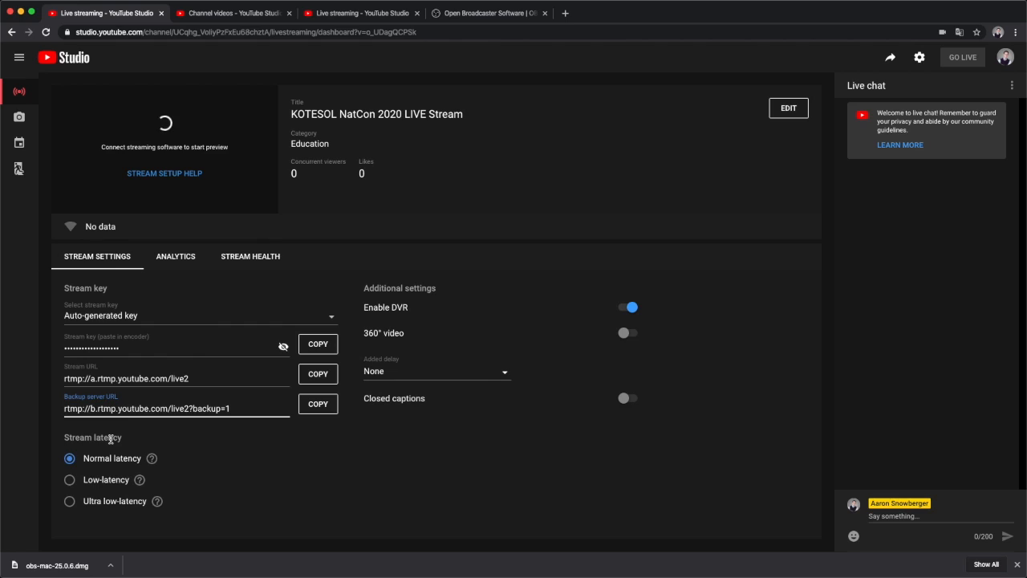
pyautogui.moveTo(152, 460)
pyautogui.moveTo(141, 482)
pyautogui.moveTo(158, 504)
pyautogui.click(388, 374)
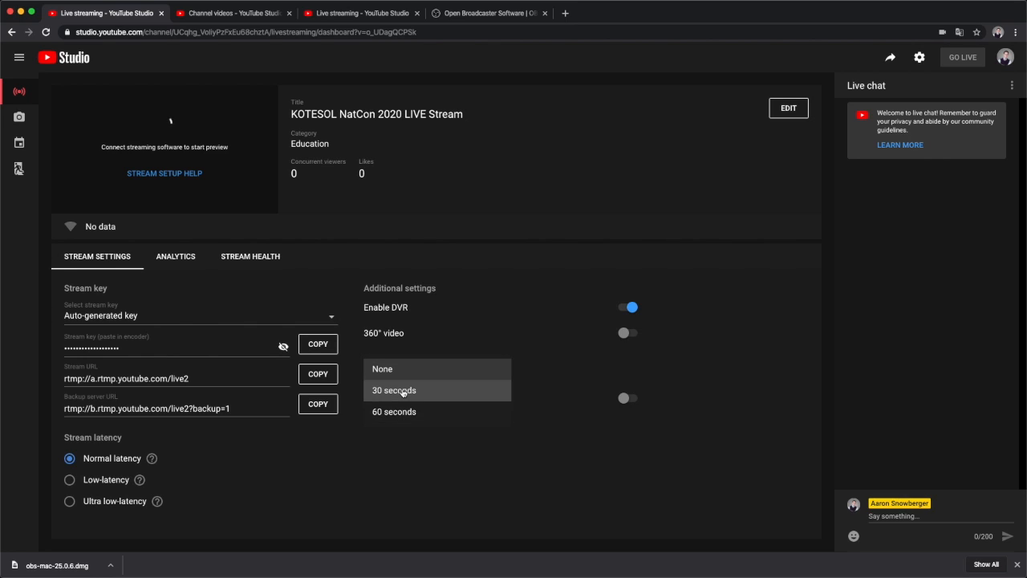
pyautogui.click(489, 464)
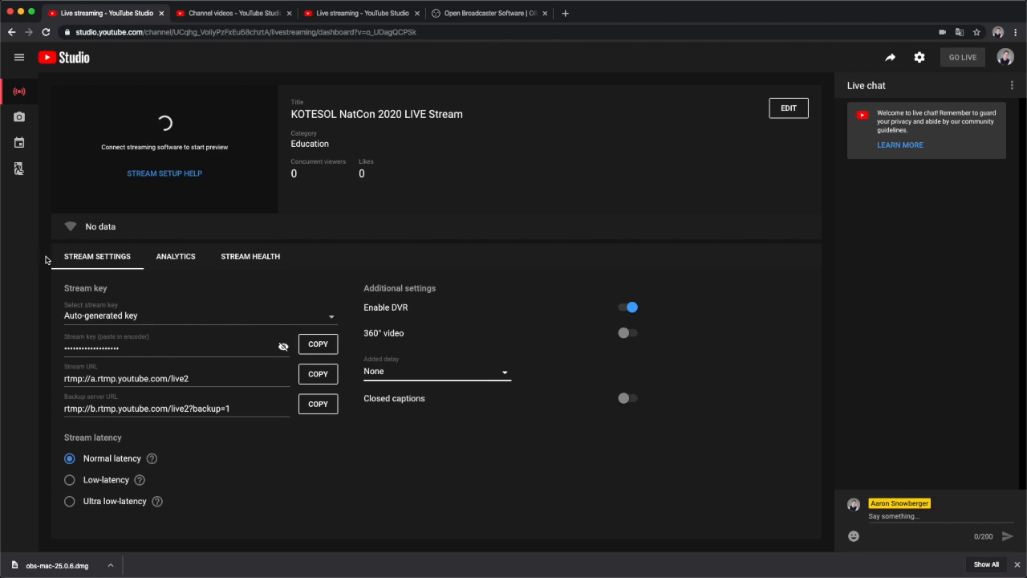
pyautogui.click(176, 258)
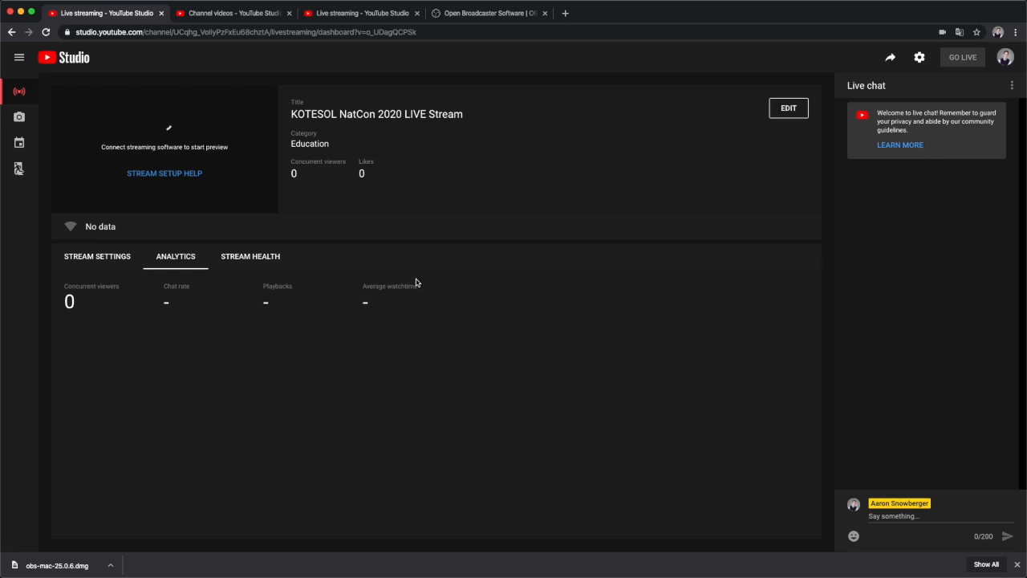
pyautogui.click(265, 265)
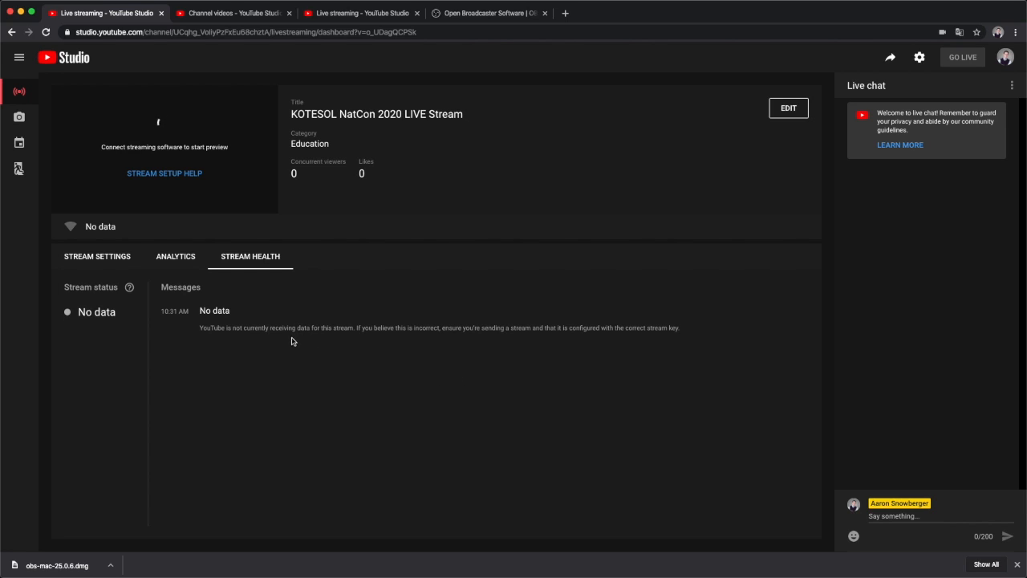
# - Switch to the OBS website and highlight its address, obsproject.com
pyautogui.click(484, 13)
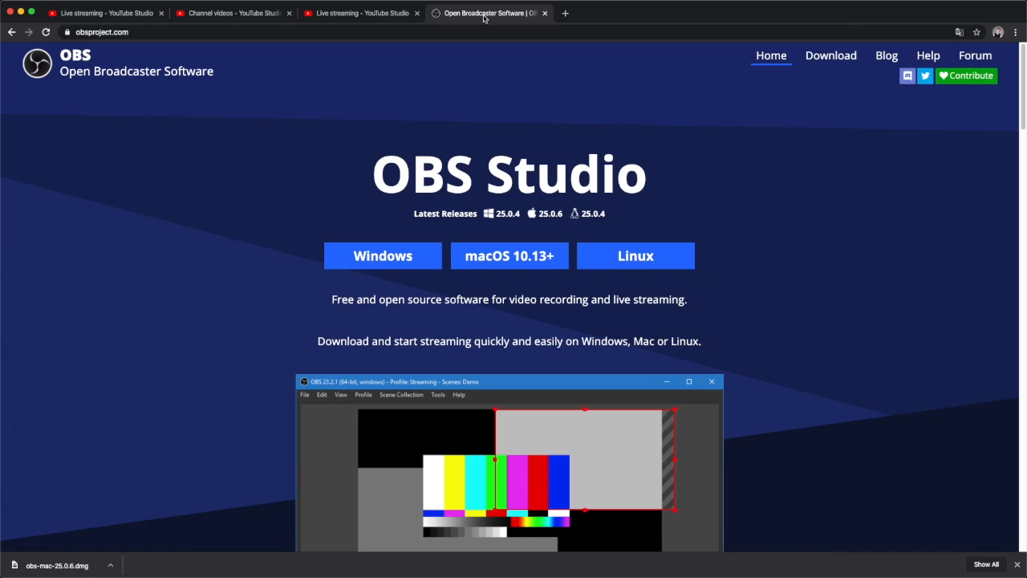
pyautogui.moveTo(75, 32); pyautogui.dragTo(130, 34)
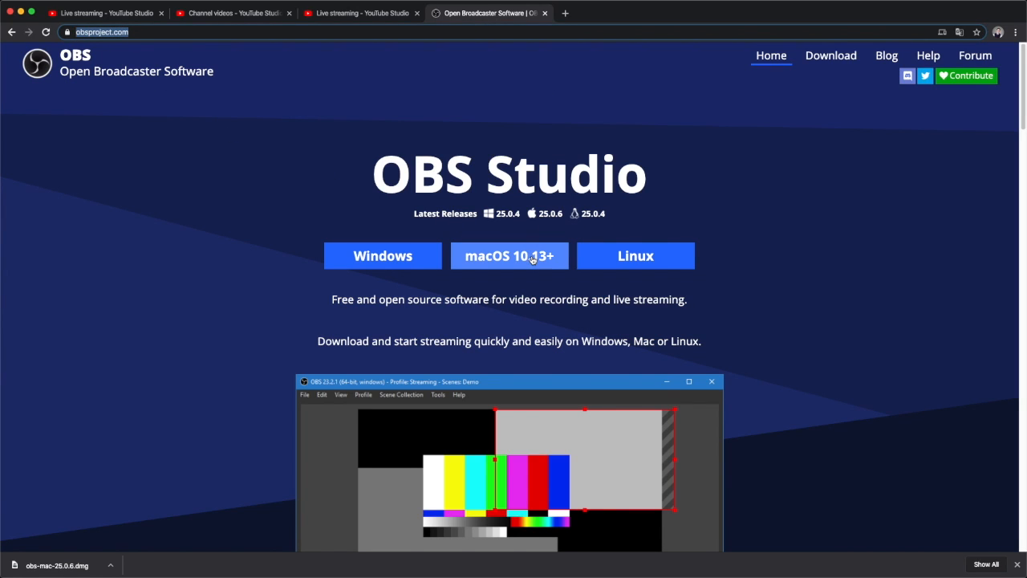